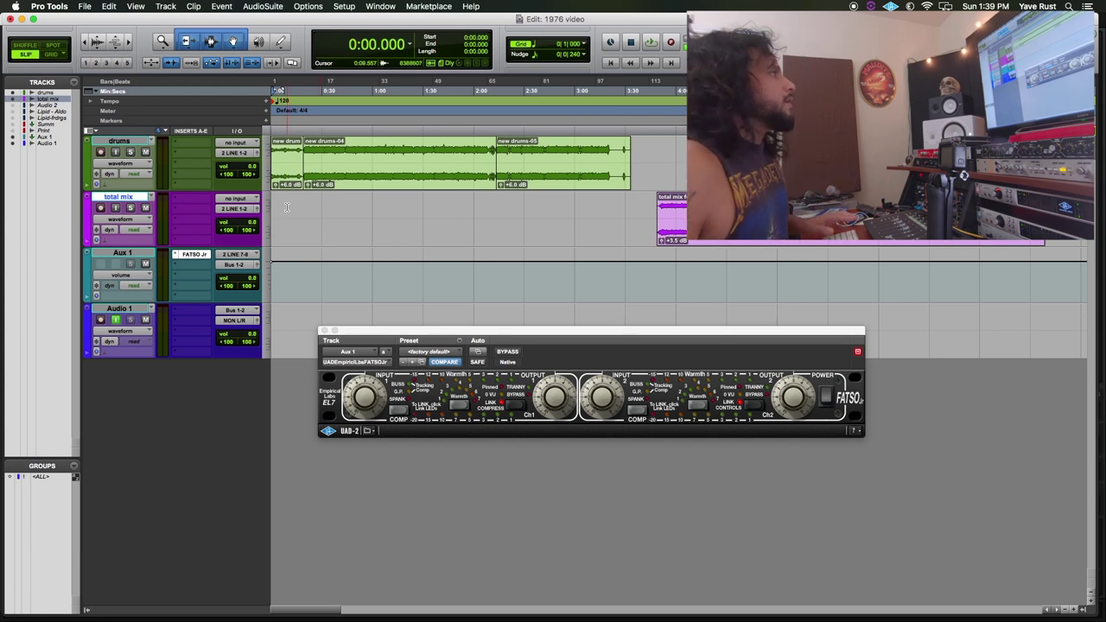
Step: Start recording the drums through the Aux 1 FATSO Jr onto Audio 1, comparing its factory default sound with bypass
key("super+space")
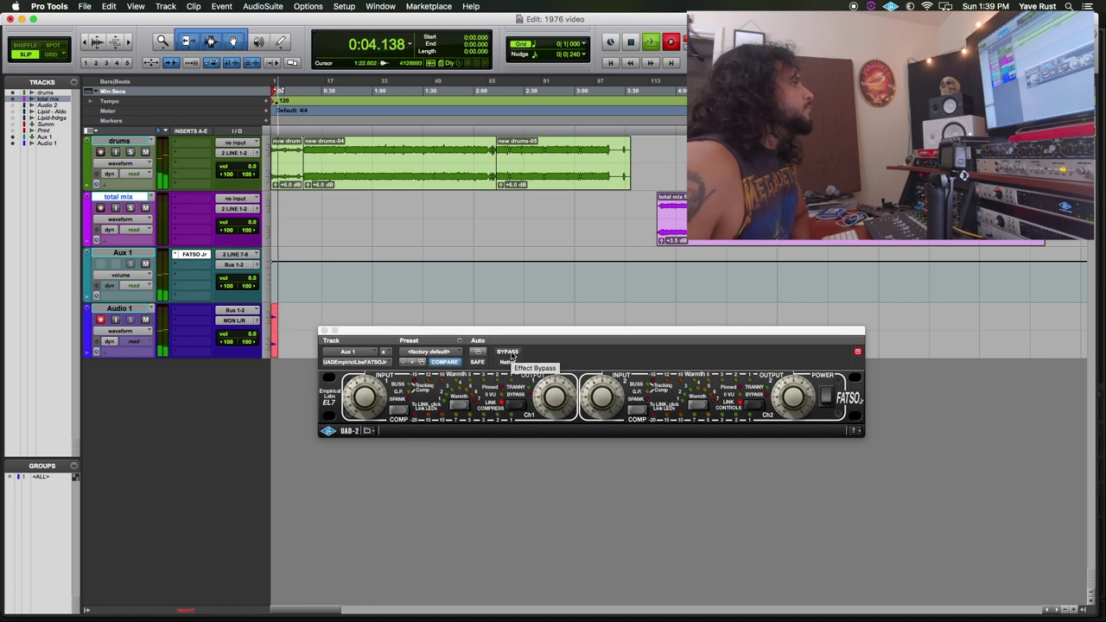
left_click(508, 353)
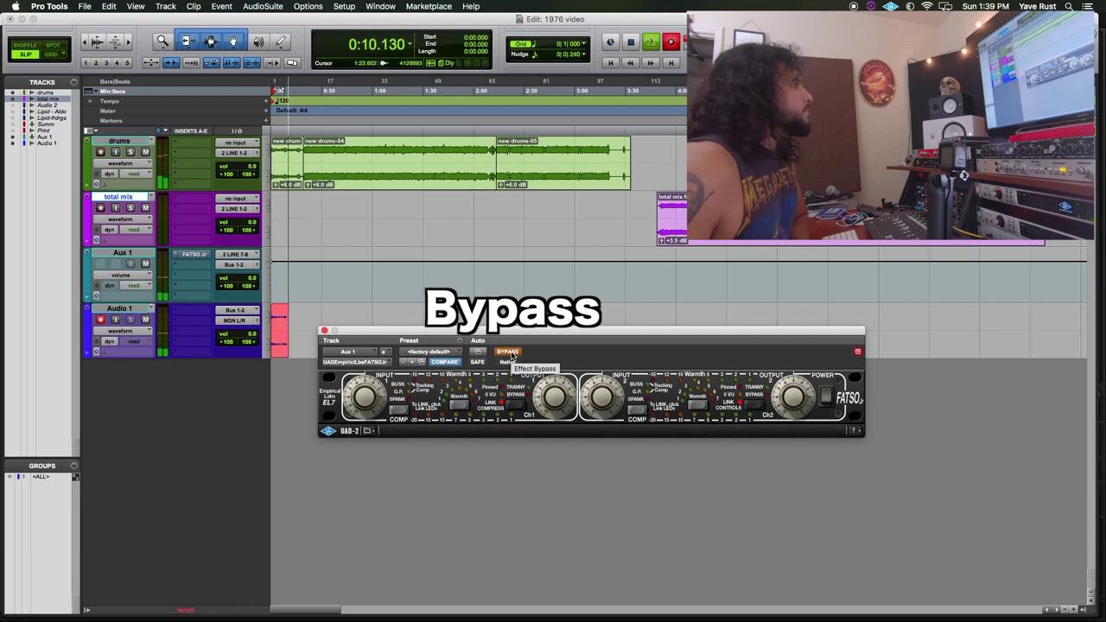
left_click(511, 353)
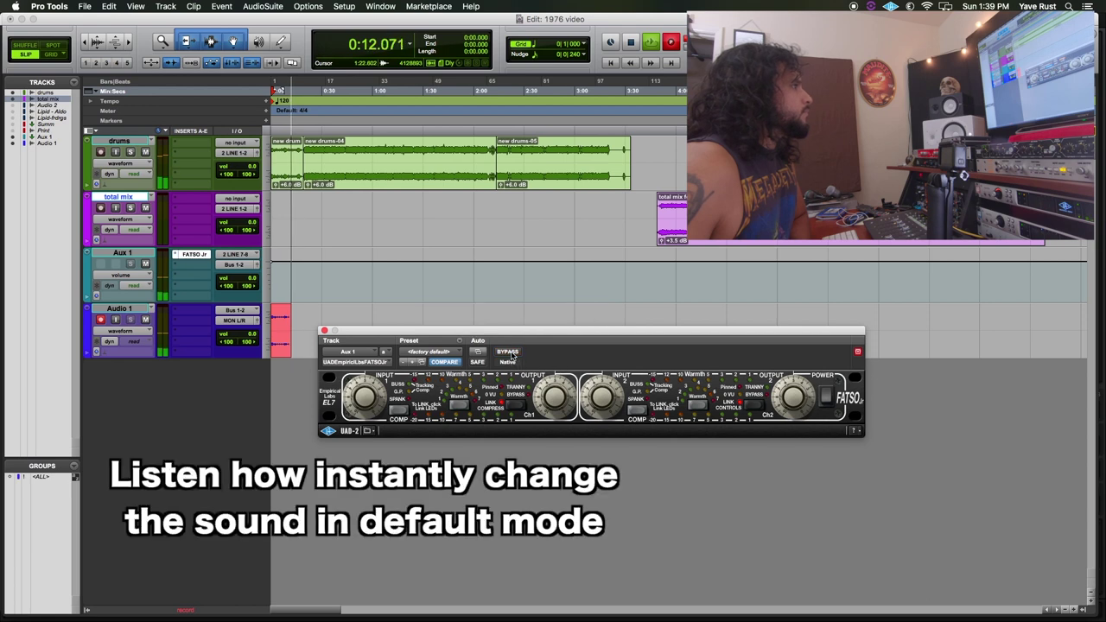
left_click(511, 354)
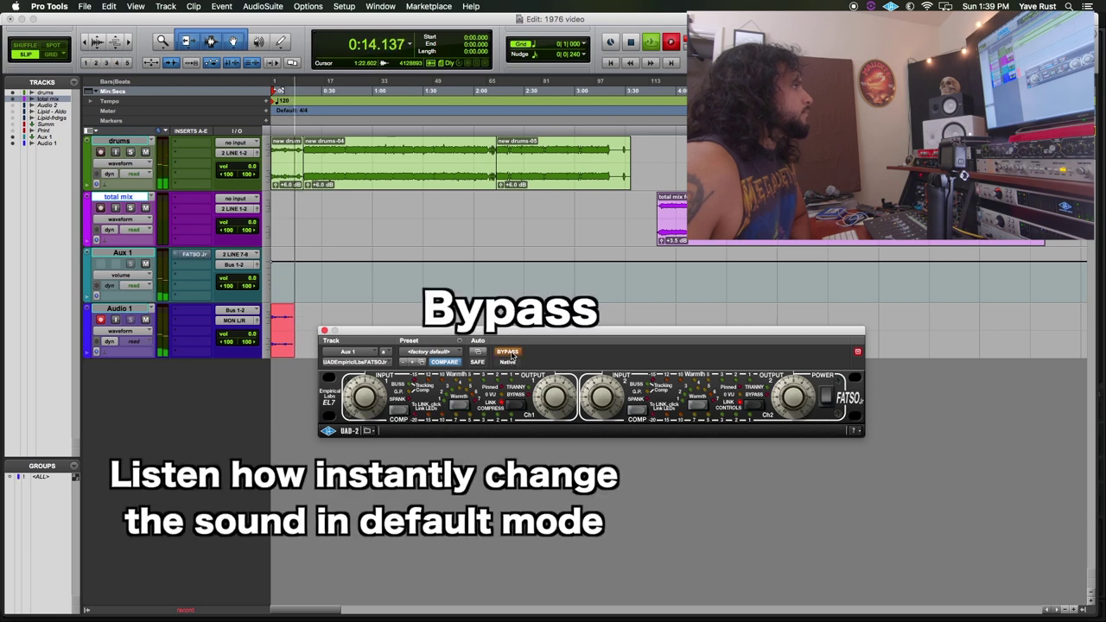
left_click(510, 354)
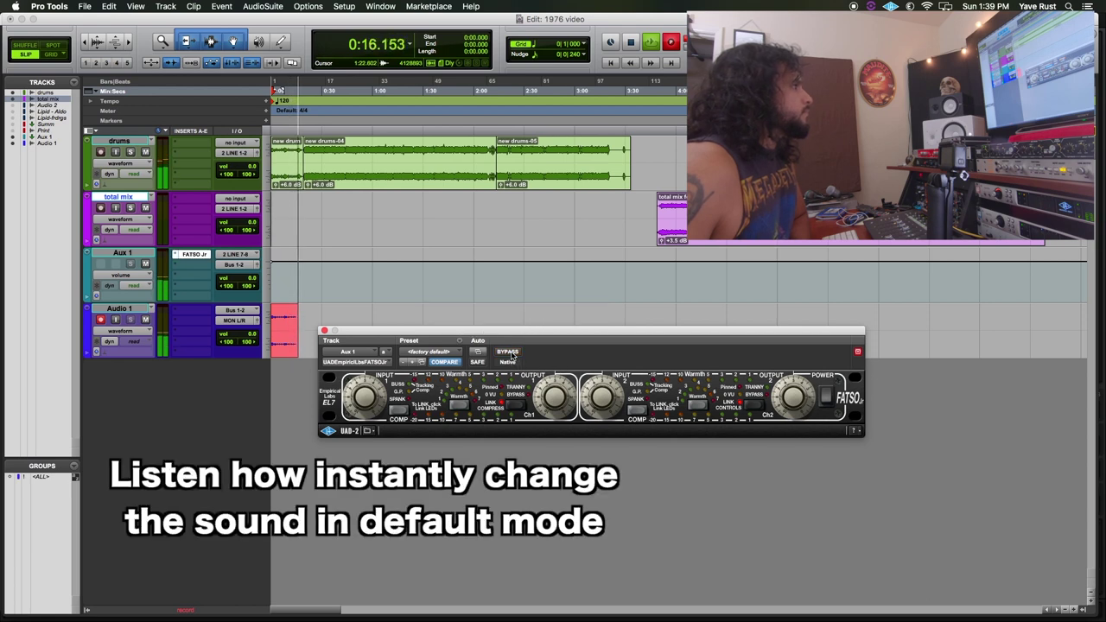
Step: Switch on the FATSO Jr's Tranny transformer and compare the processed drums with the bypassed signal
left_click(516, 407)
left_click(511, 353)
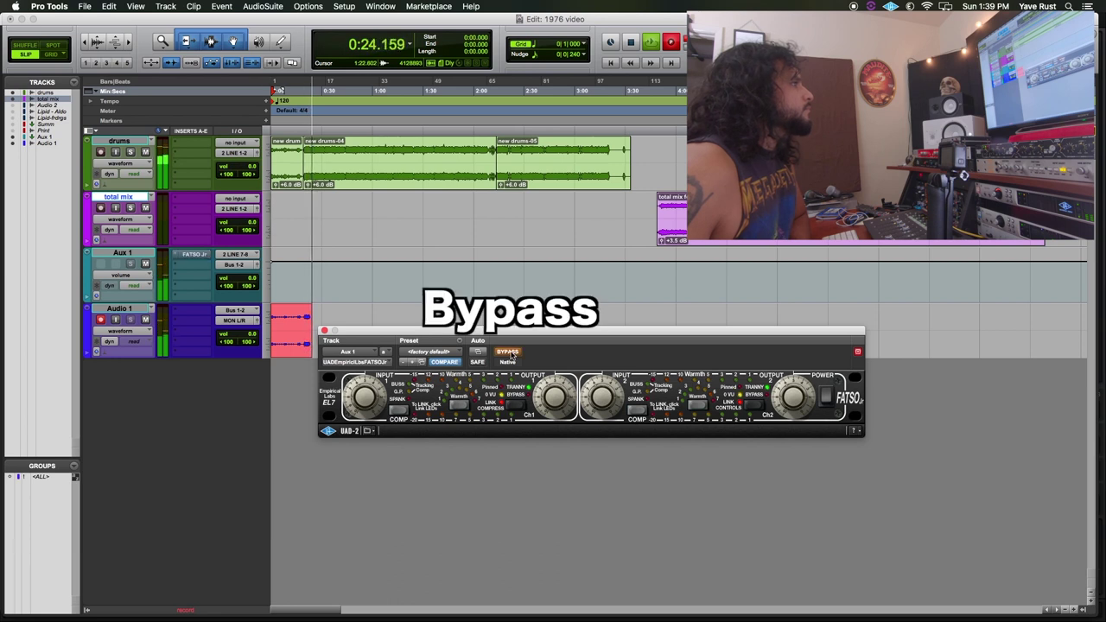
left_click(510, 353)
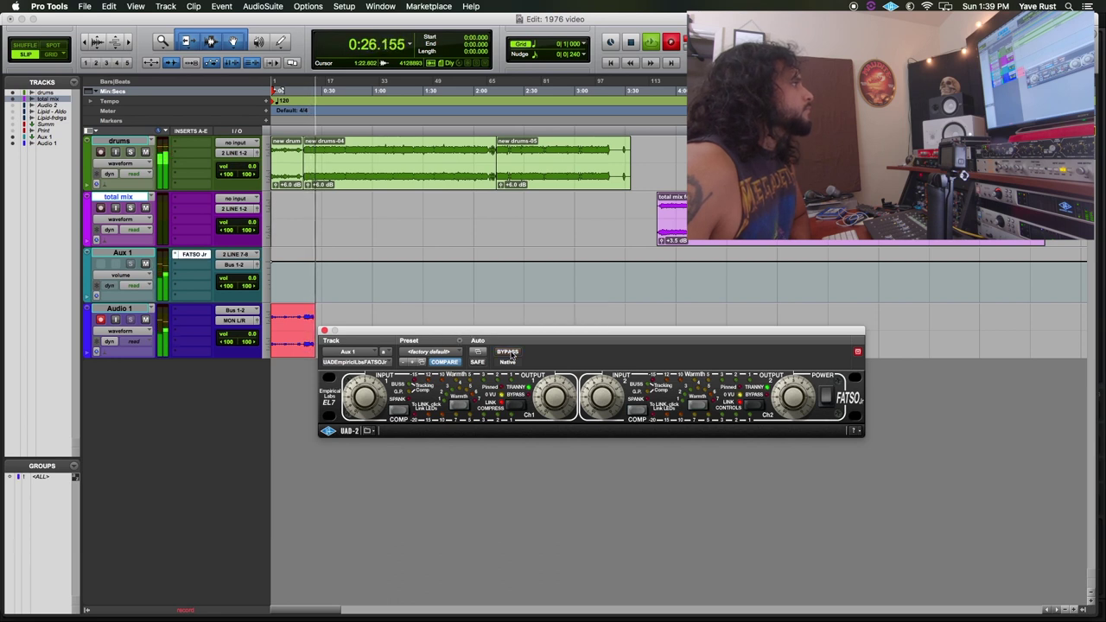
left_click(510, 353)
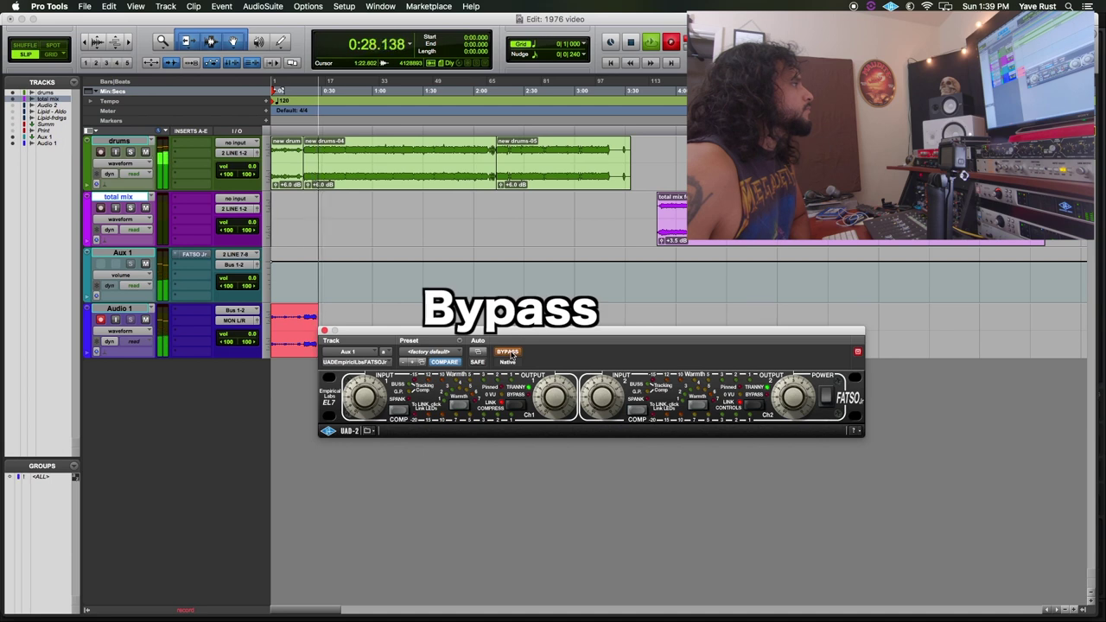
Step: Adjust the FATSO Jr's channel 1 output level for gain staging and check it against the bypassed signal
left_click_drag(553, 403, 555, 400)
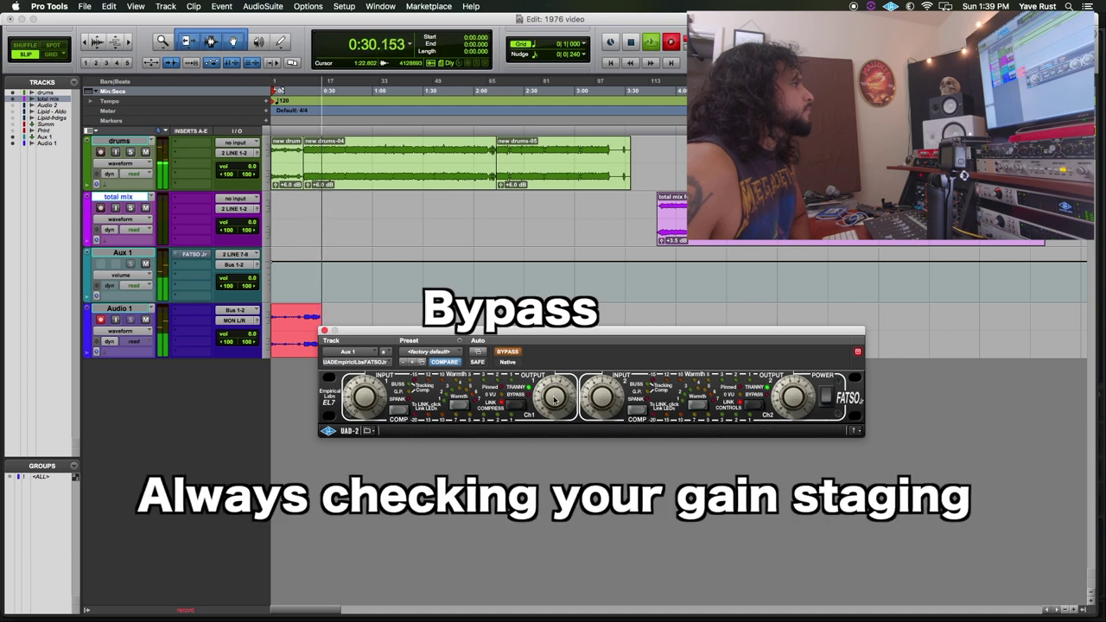
left_click(511, 354)
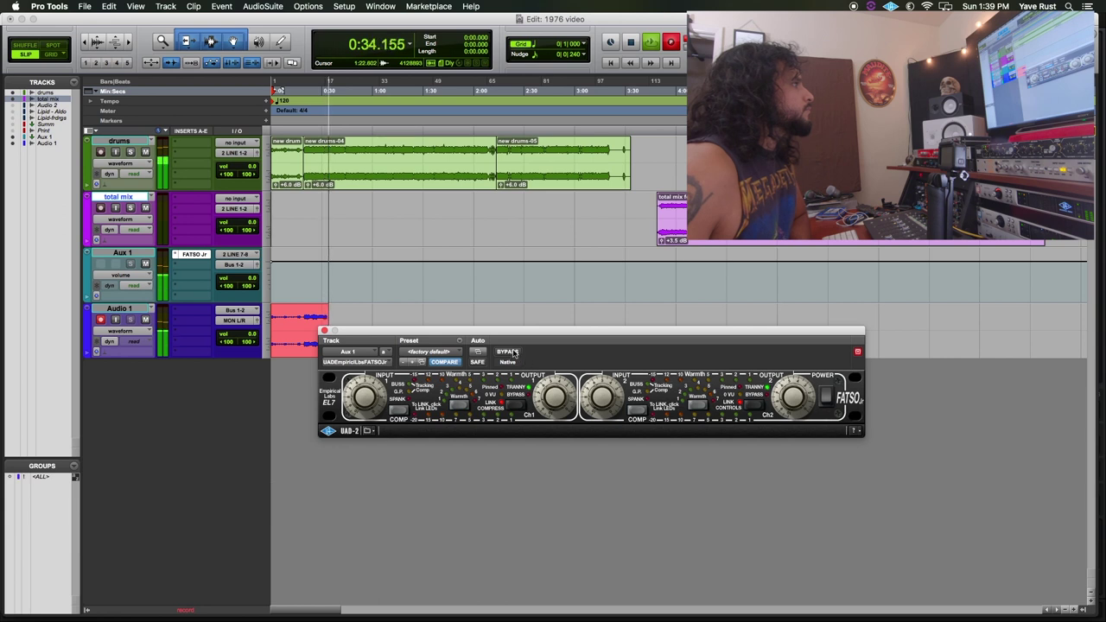
left_click(512, 354)
left_click(511, 353)
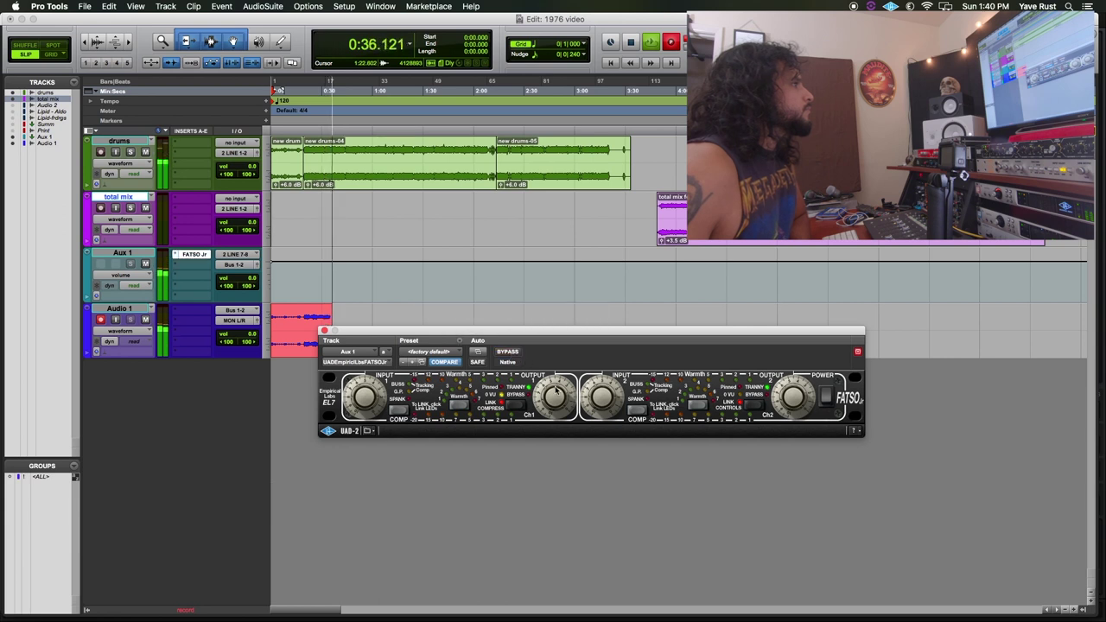
left_click(511, 352)
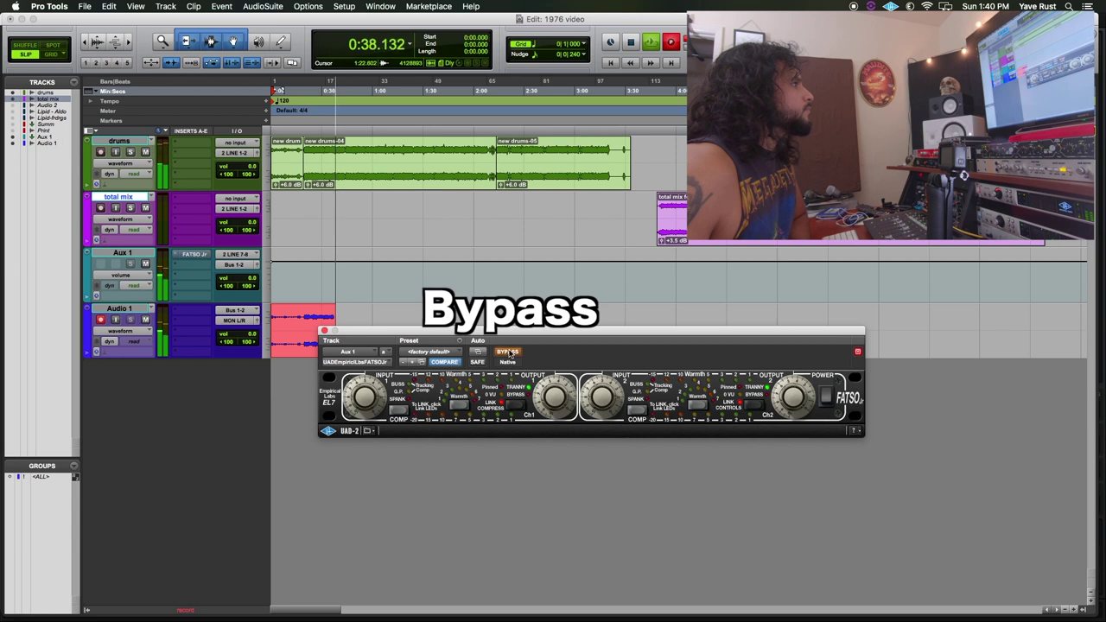
Step: Reactivate the FATSO Jr, increase its Warmth setting, and compare the added saturation with bypass
left_click(511, 353)
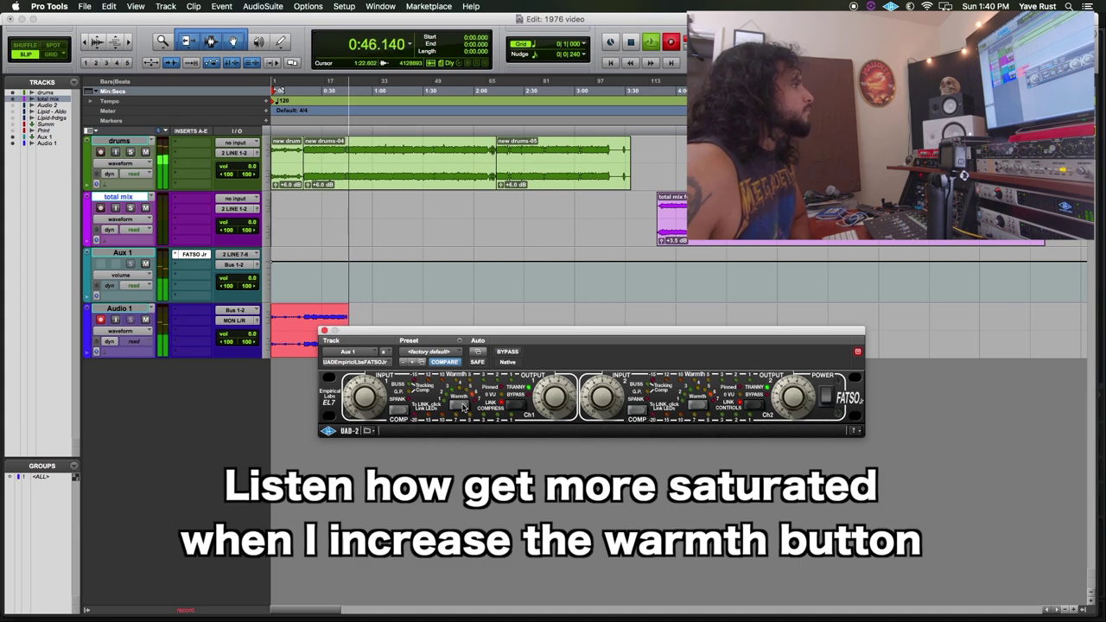
left_click(508, 352)
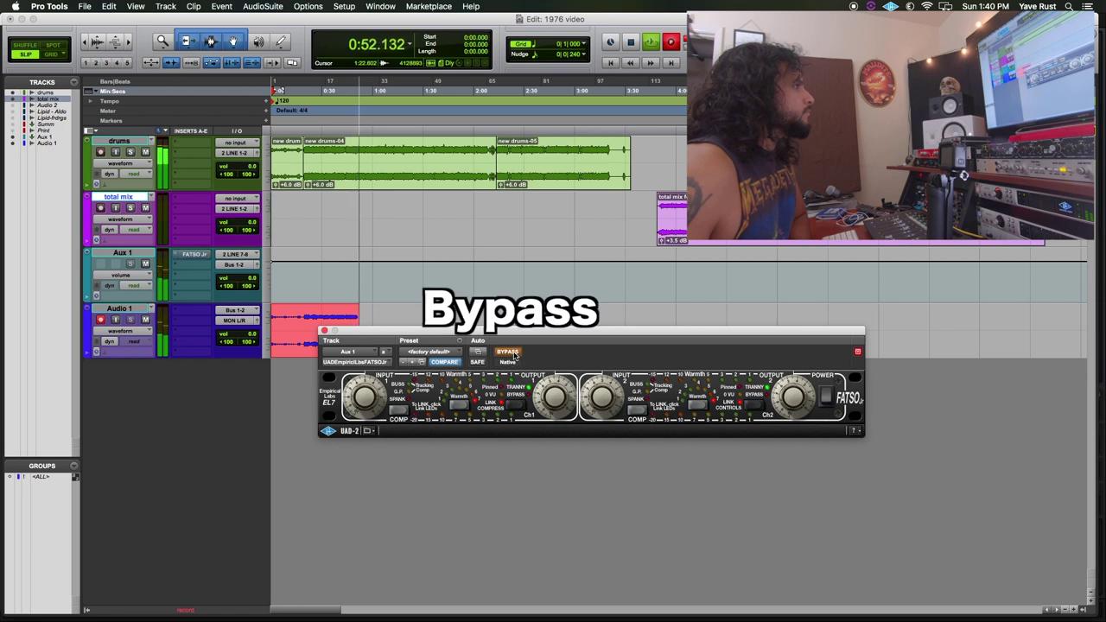
left_click(513, 355)
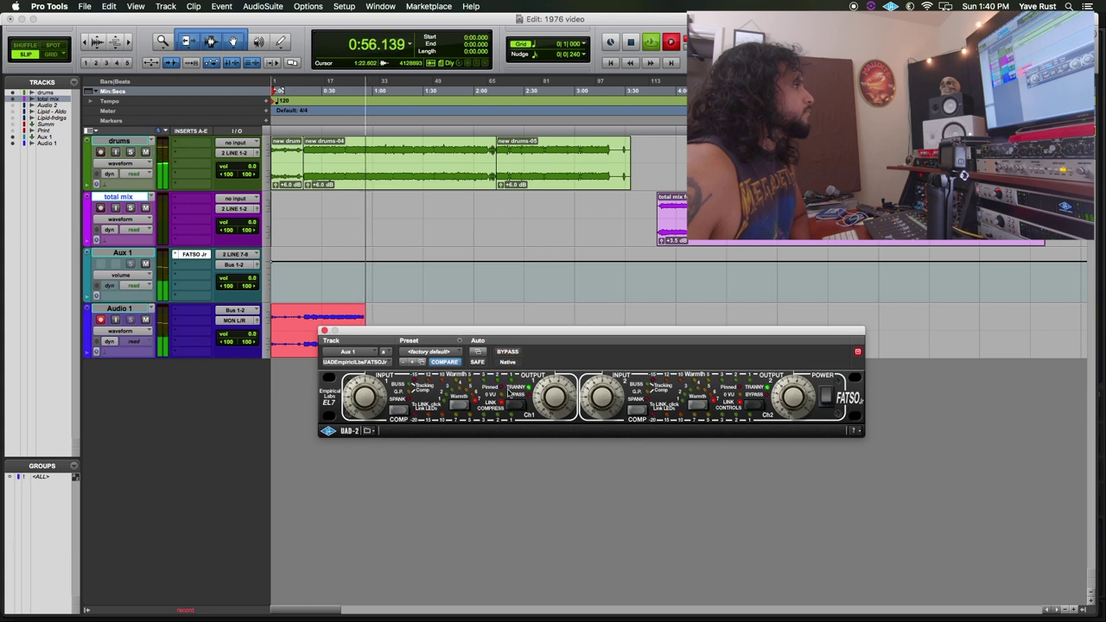
Step: Raise the FATSO Jr's channel 1 input, lower its output to compensate, and compare the result with bypass
left_click_drag(366, 403, 366, 398)
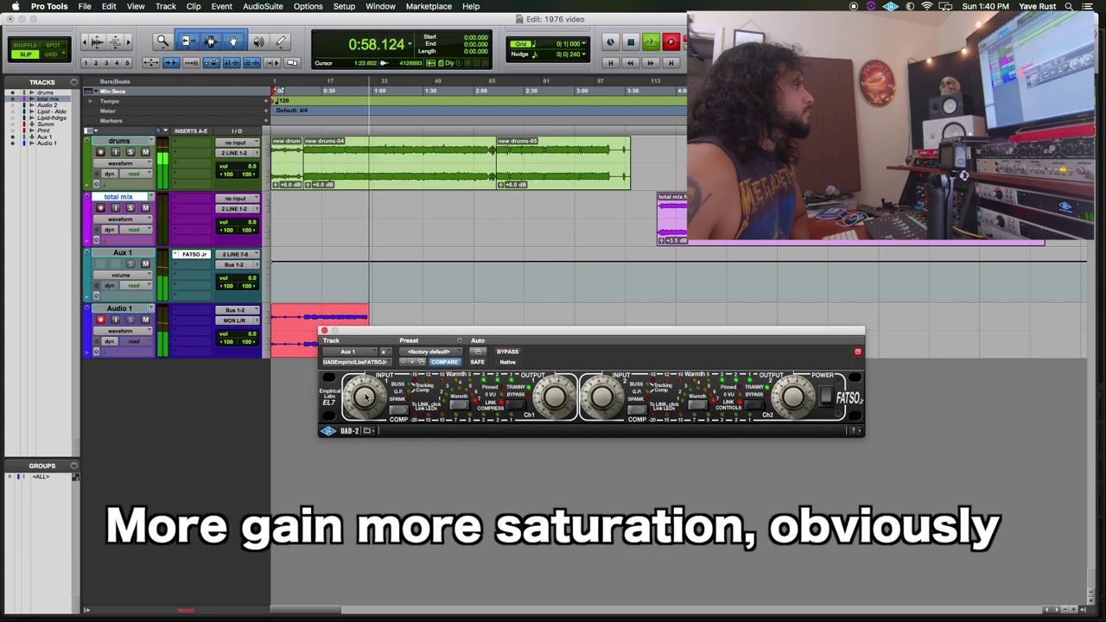
left_click_drag(557, 395, 554, 411)
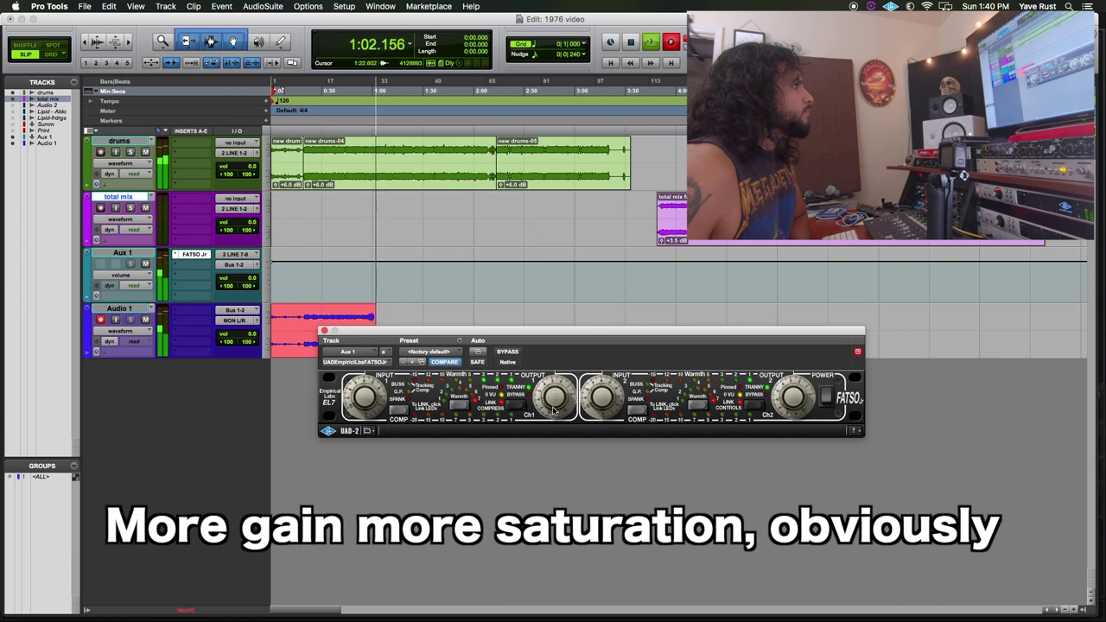
left_click(513, 354)
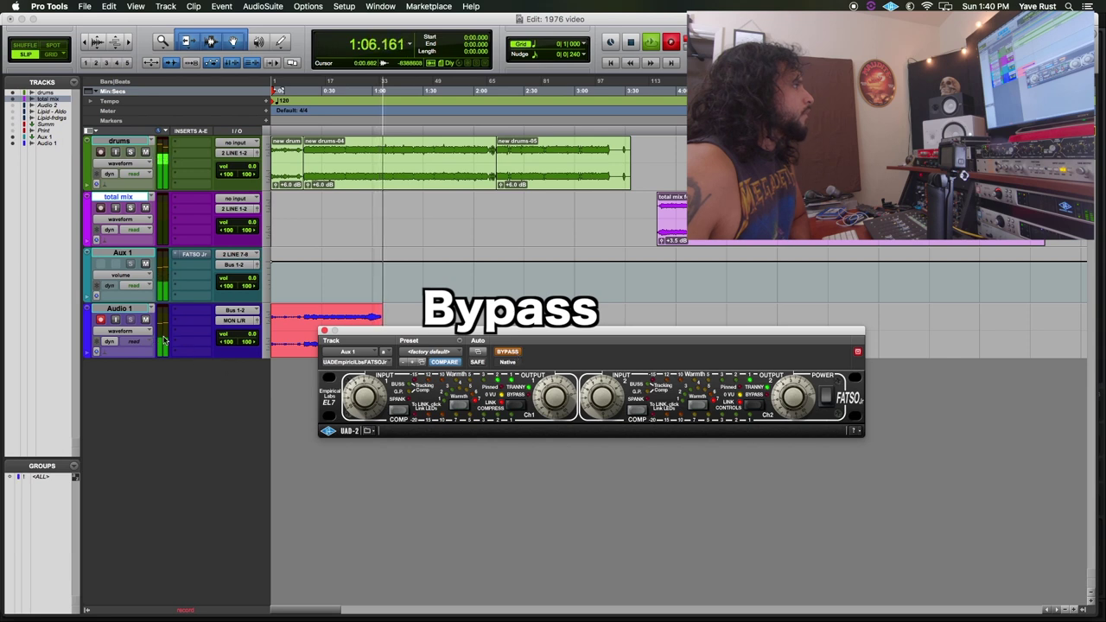
left_click(507, 355)
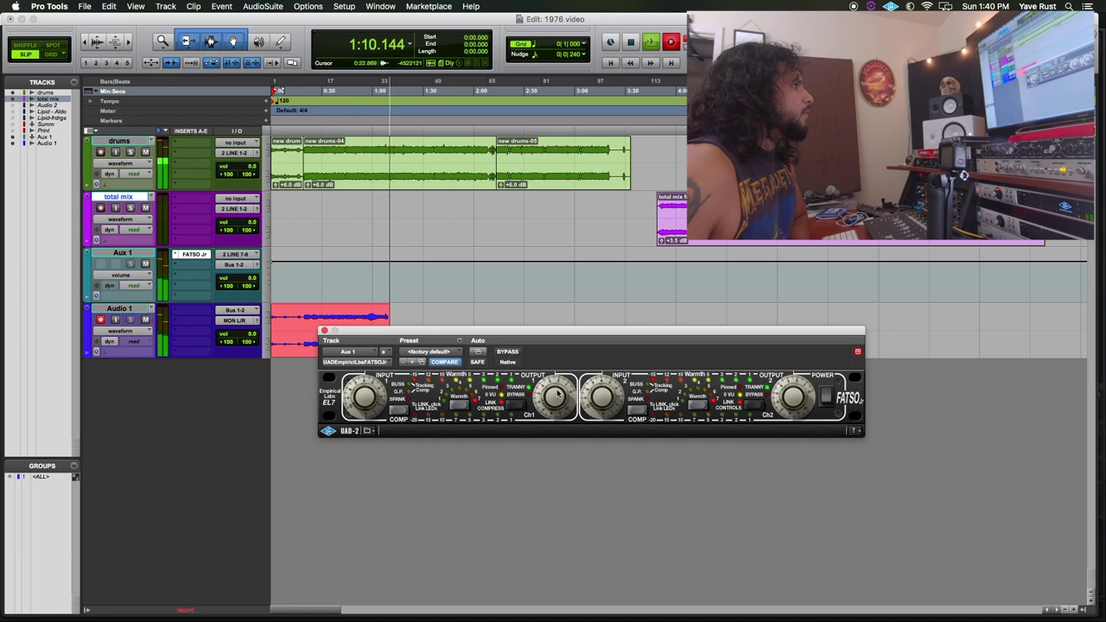
Step: Listen to the saturated drums alternately with the FATSO Jr bypassed and active to judge tone and level
left_click(511, 353)
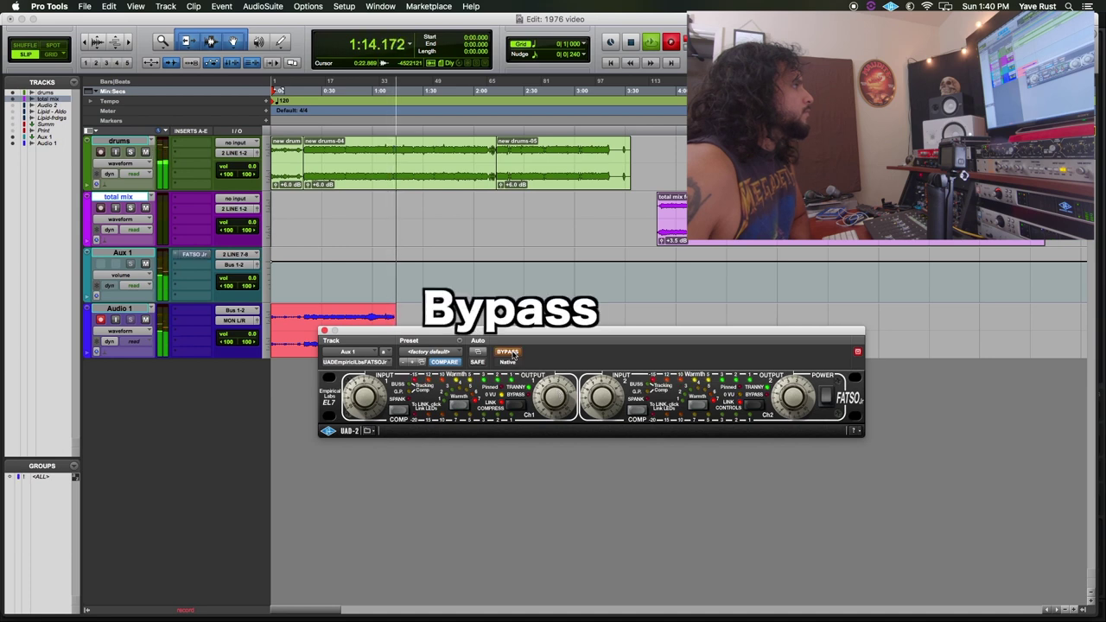
left_click(513, 354)
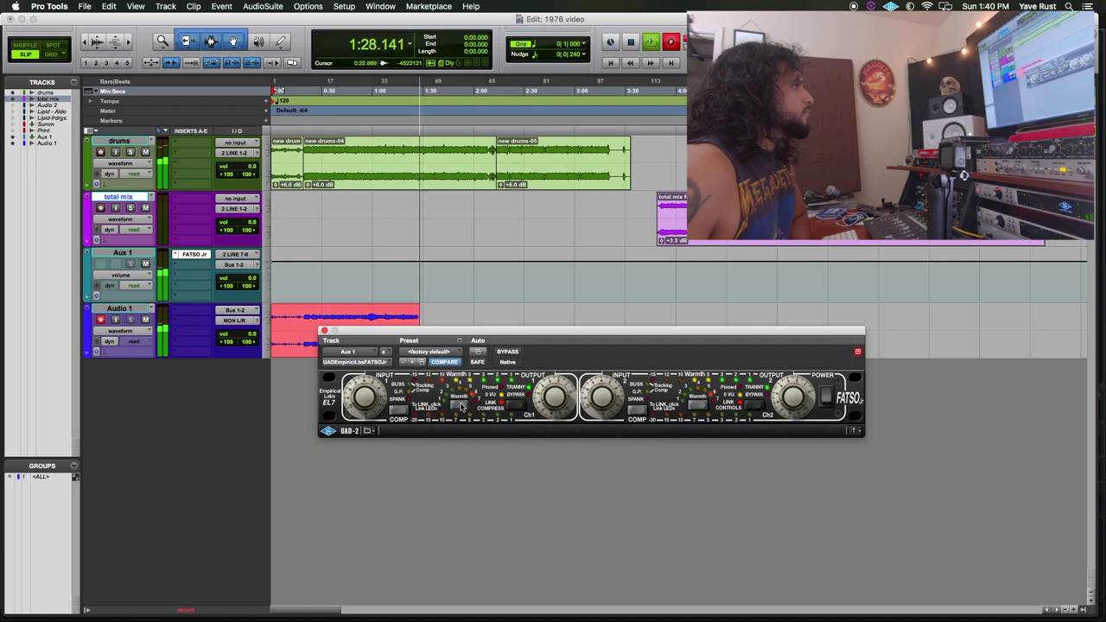
left_click(508, 352)
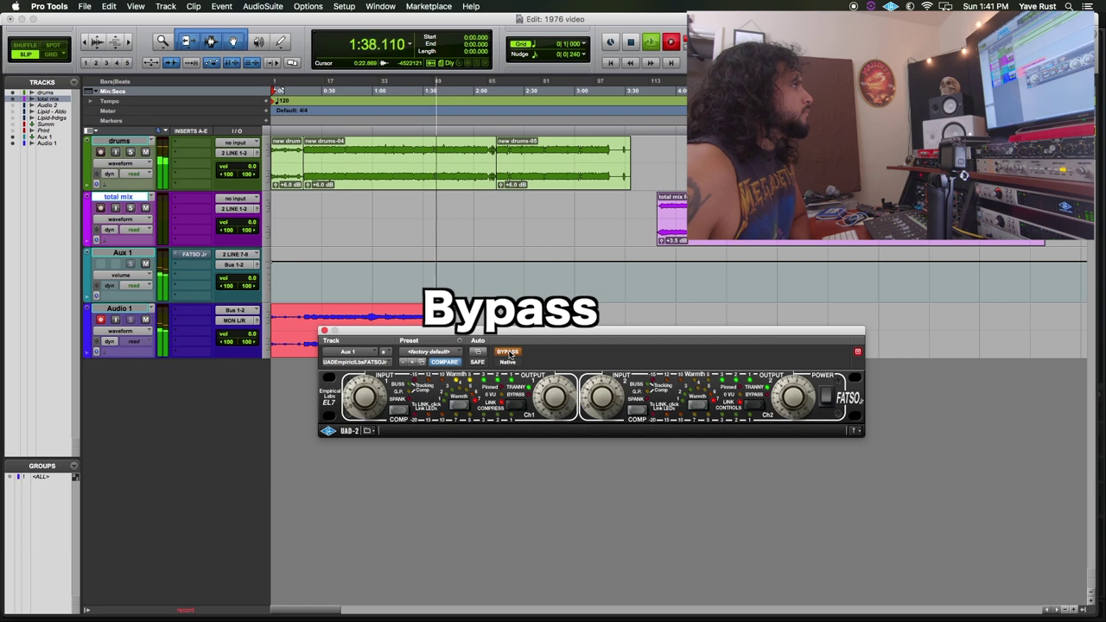
left_click(508, 352)
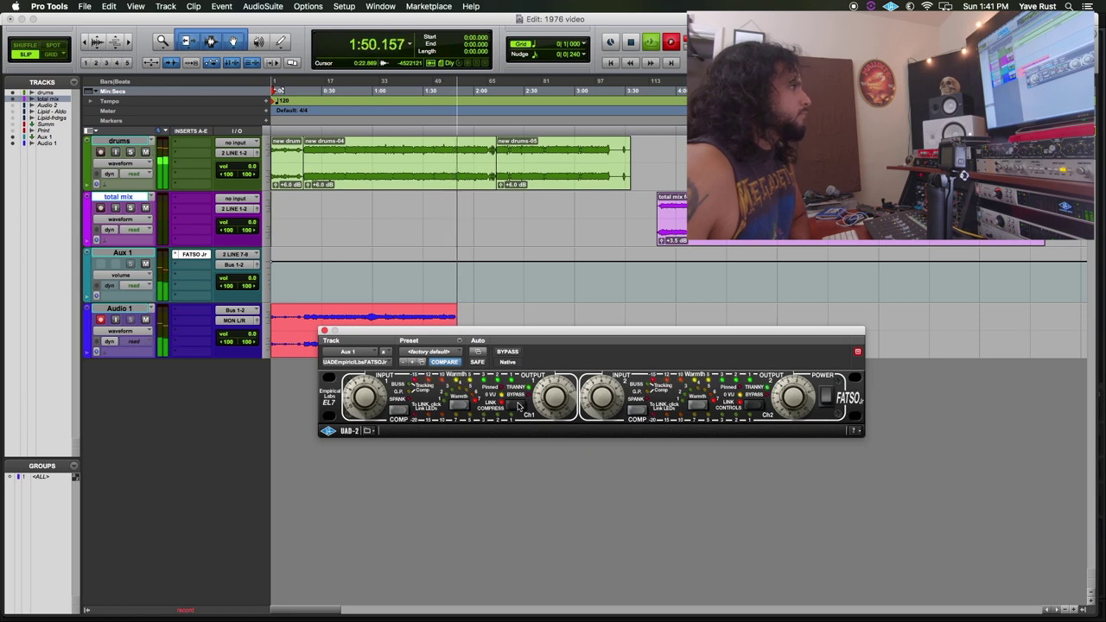
left_click(509, 352)
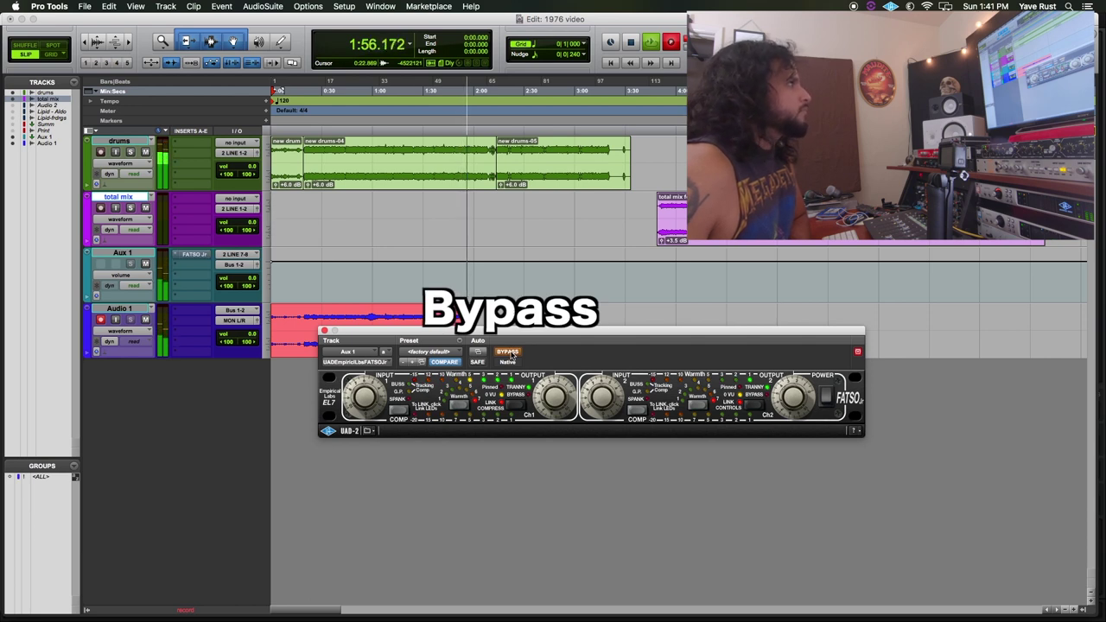
left_click(511, 354)
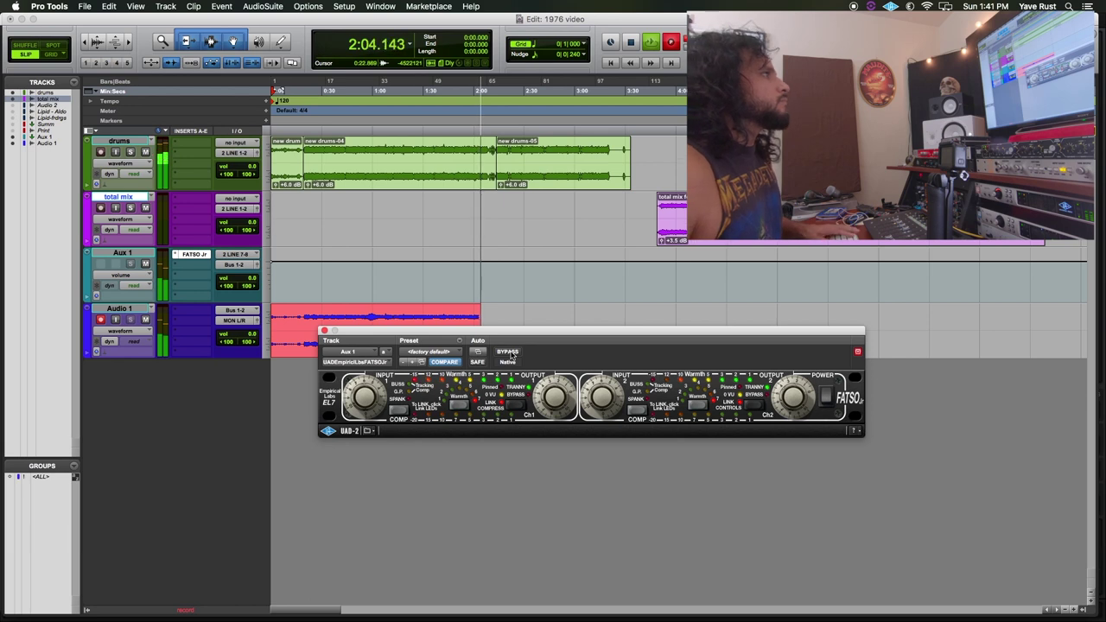
left_click(510, 352)
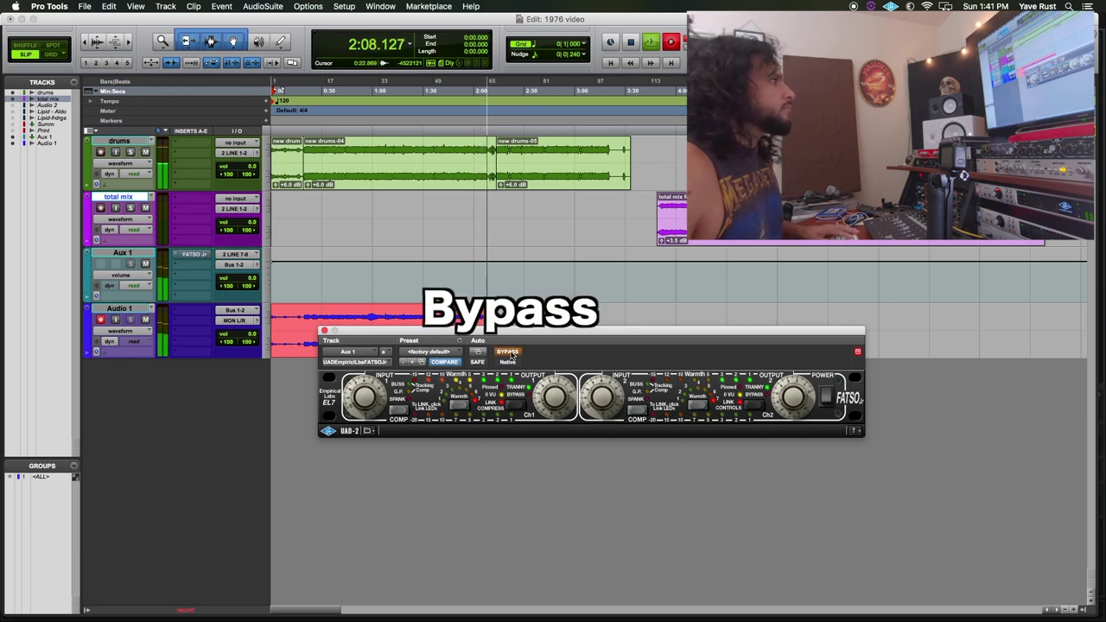
left_click(509, 353)
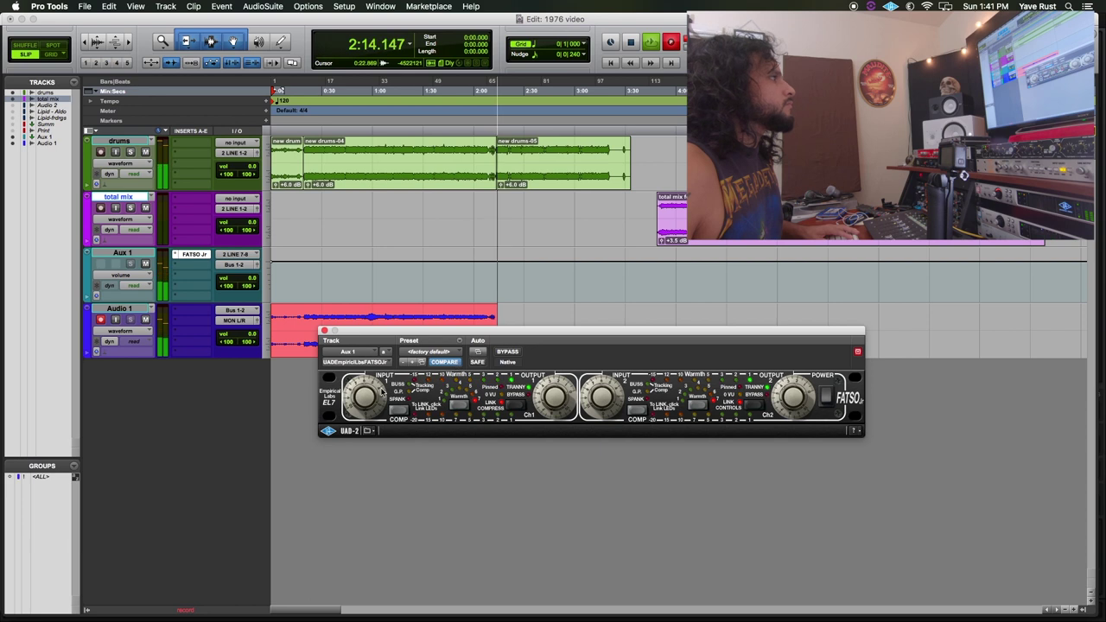
Step: Push the FATSO Jr's channel 1 input further, reduce its output level, and check the match against bypass
left_click_drag(369, 395, 370, 393)
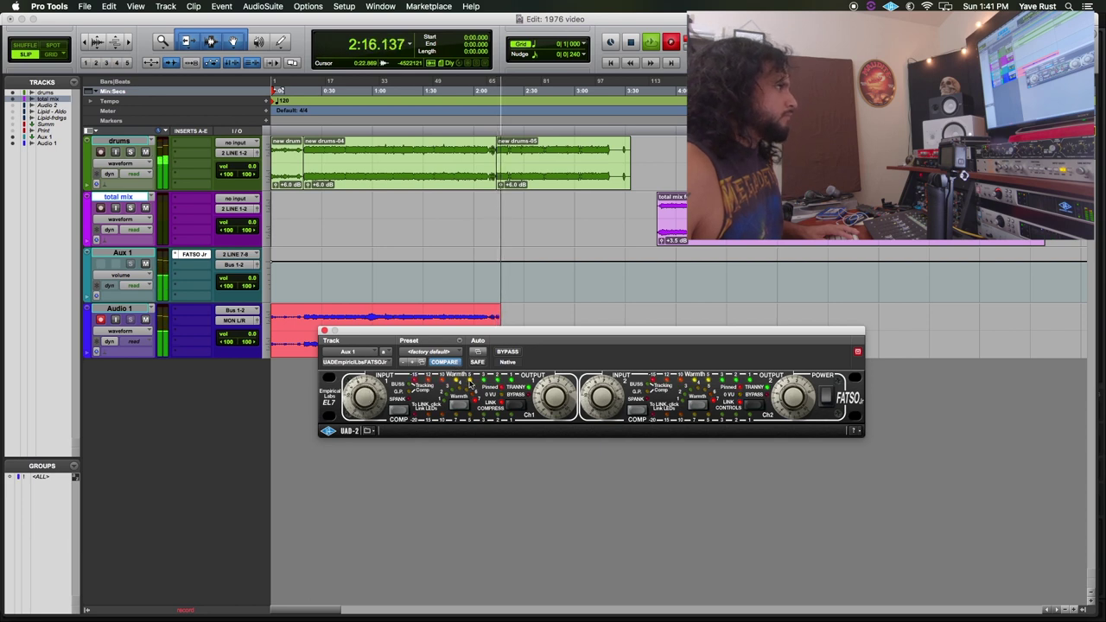
left_click_drag(549, 394, 550, 402)
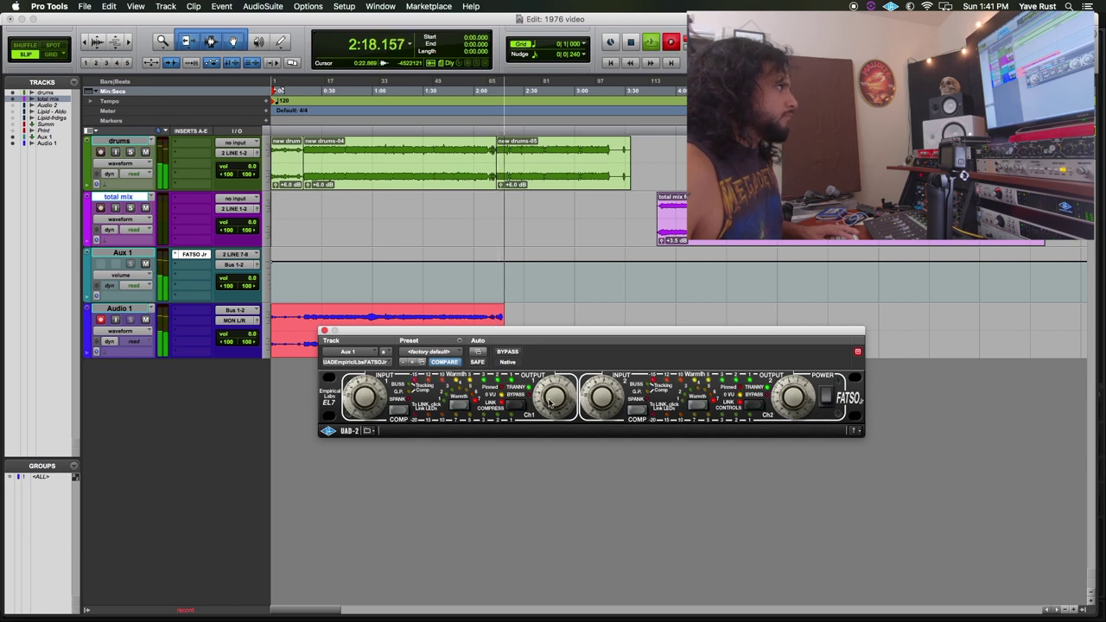
left_click(515, 353)
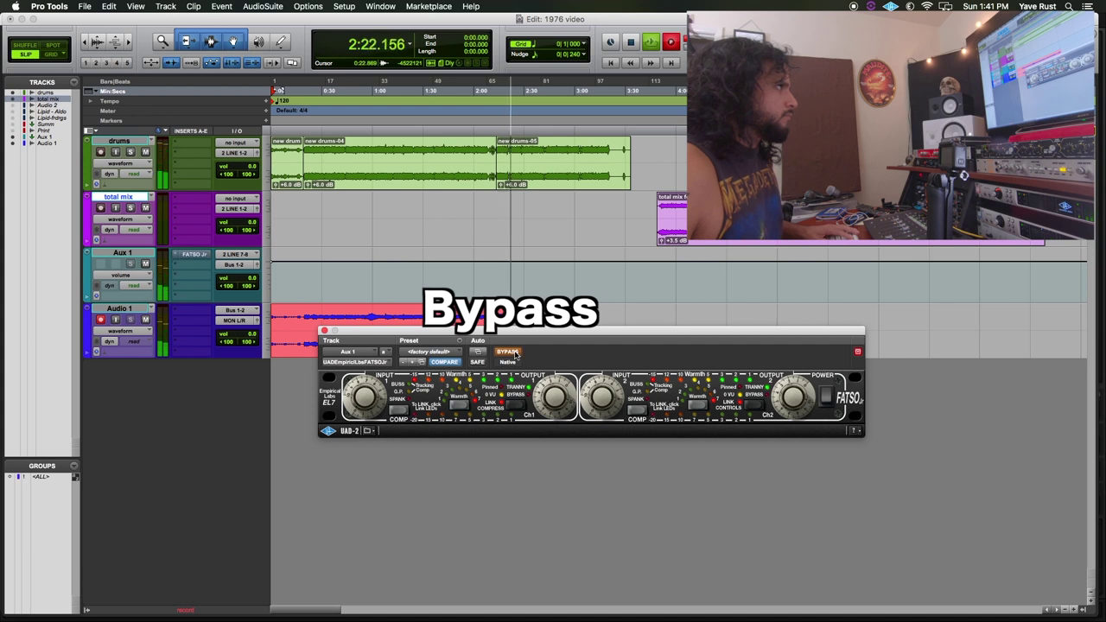
left_click(515, 353)
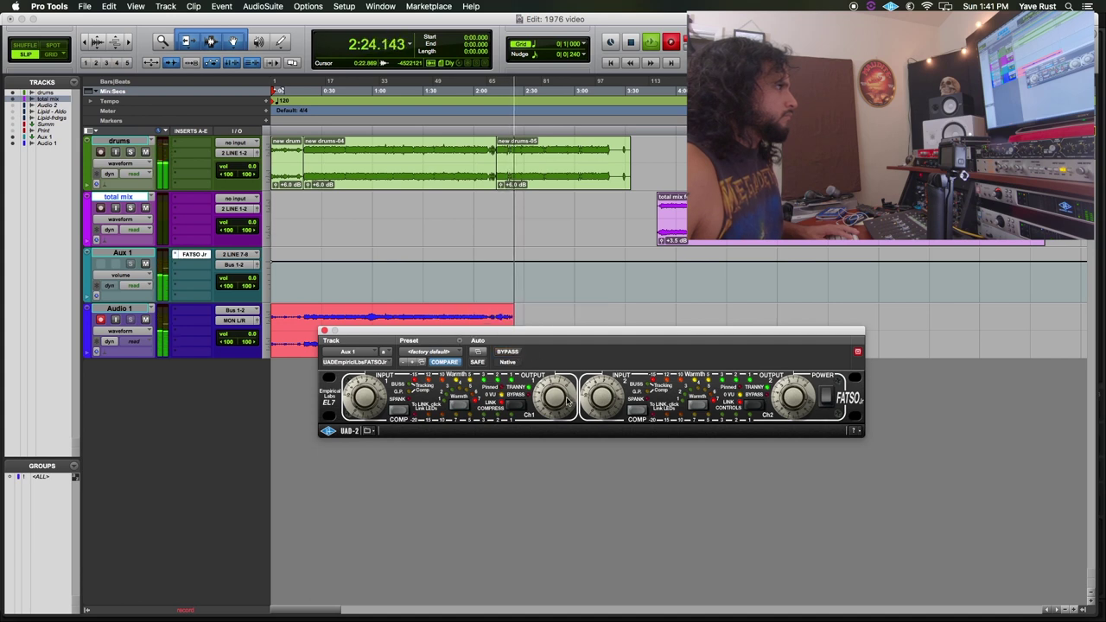
Step: Compare the FATSO Jr's extreme saturation settings with the bypassed drums while recording continues
left_click(508, 353)
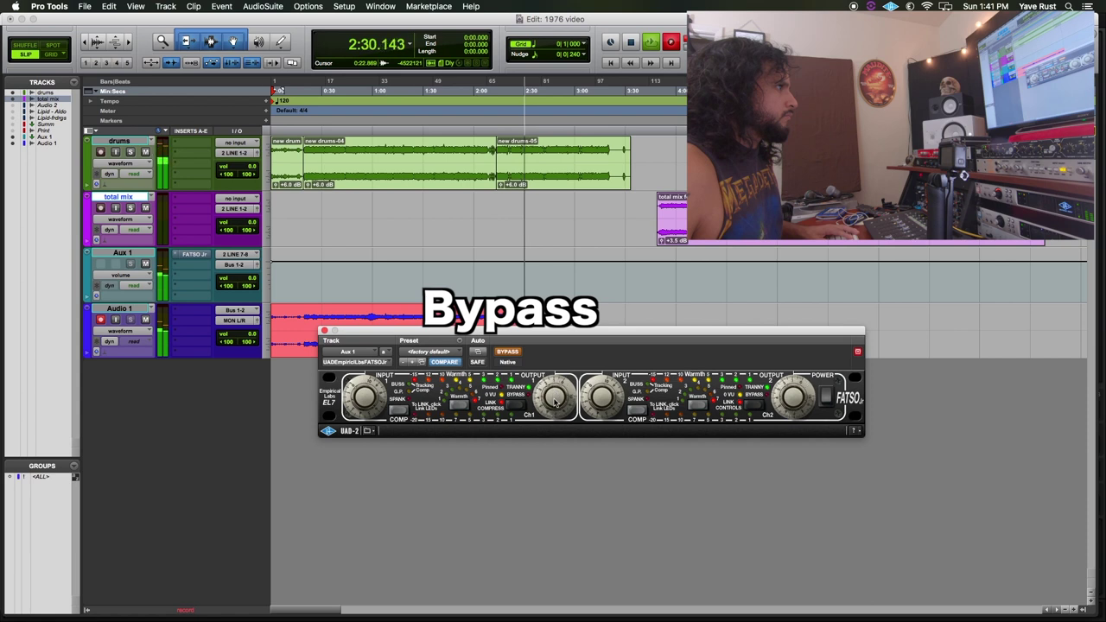
left_click(508, 353)
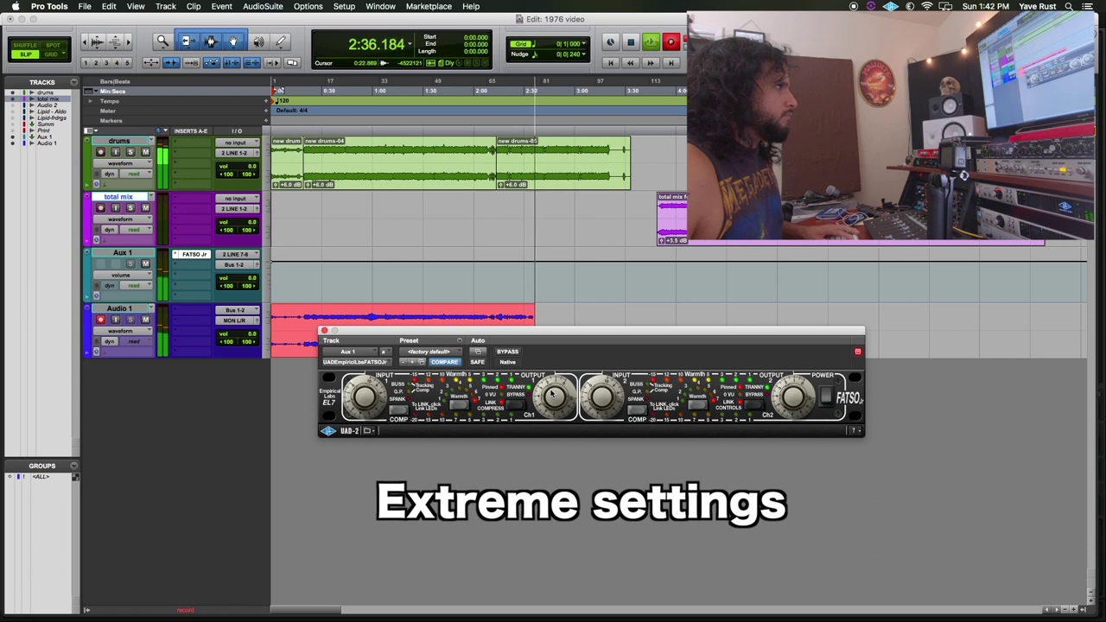
left_click(508, 352)
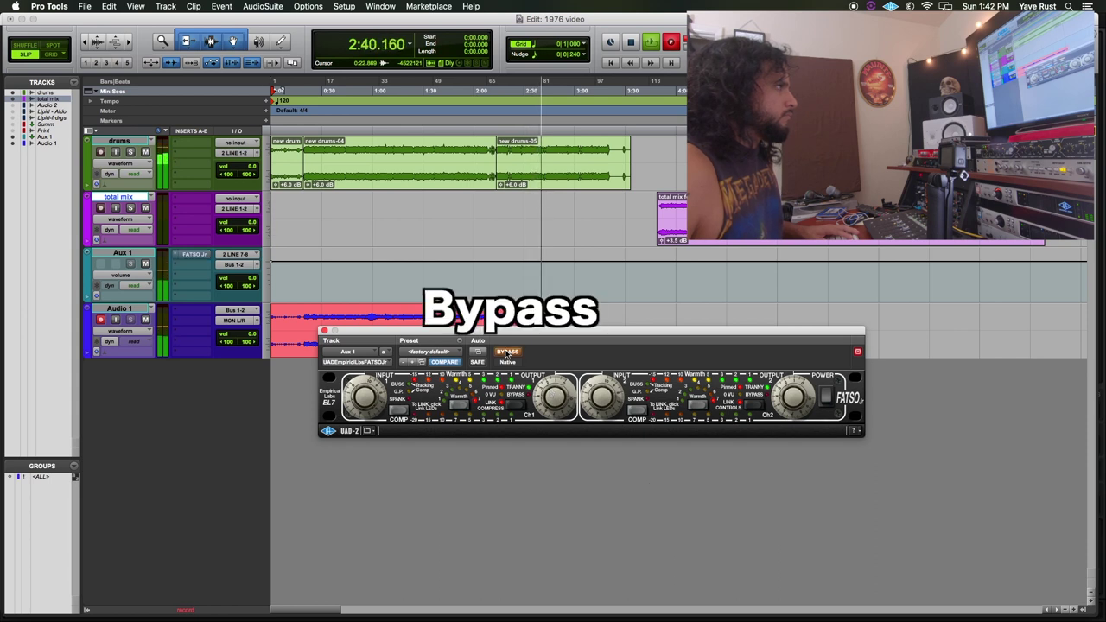
left_click(508, 353)
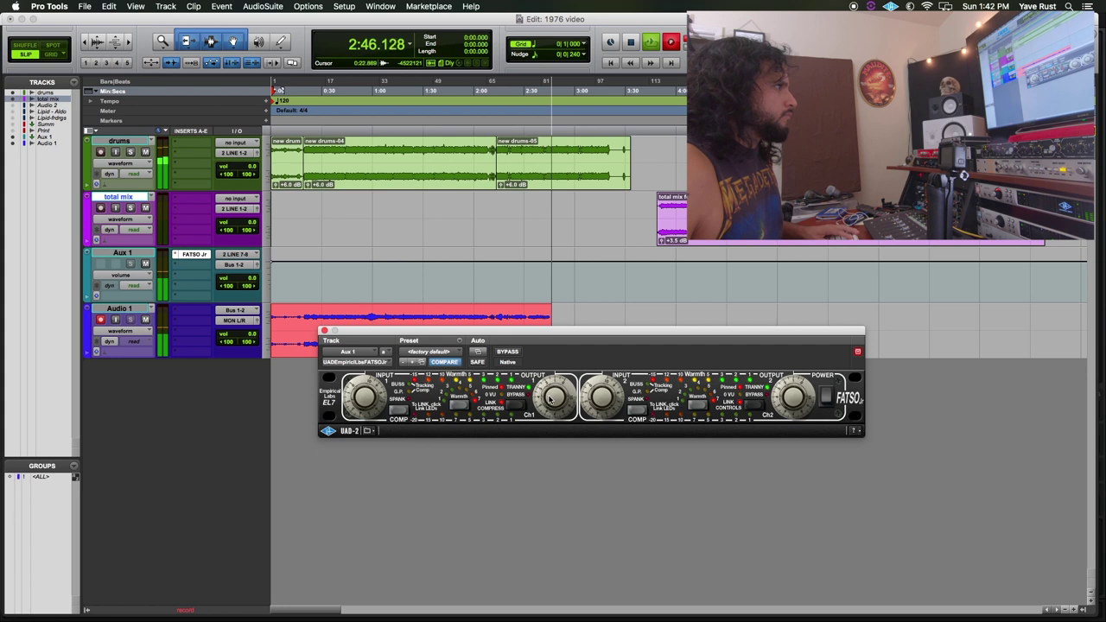
Step: Adjust the FATSO Jr's channel 1 input, compare the saturated drums with bypass, and stop the recording
left_click(508, 353)
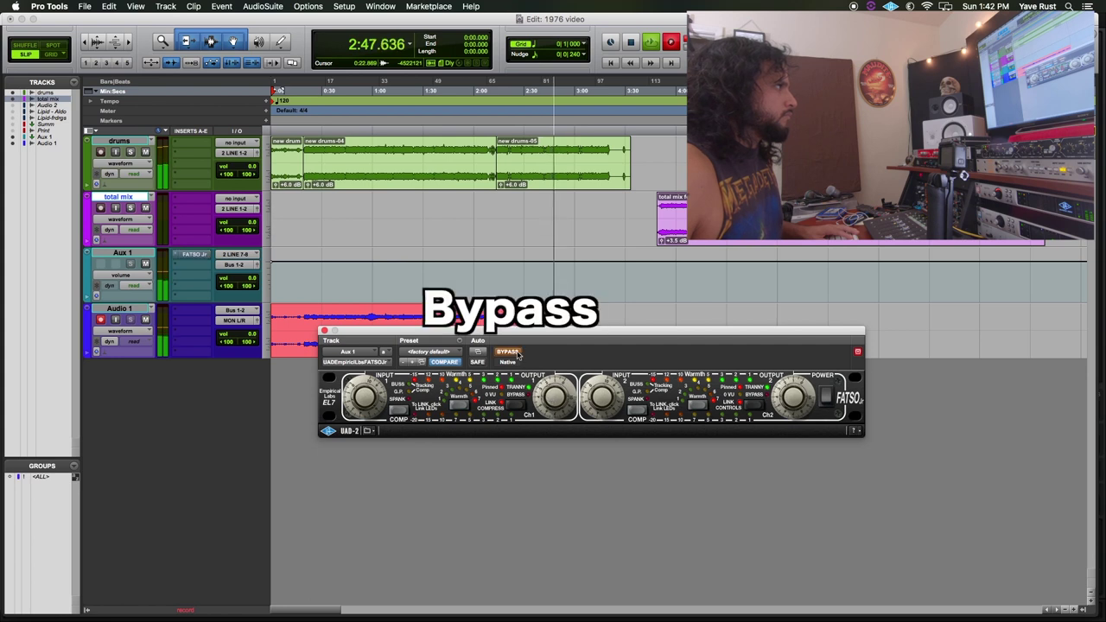
left_click(510, 353)
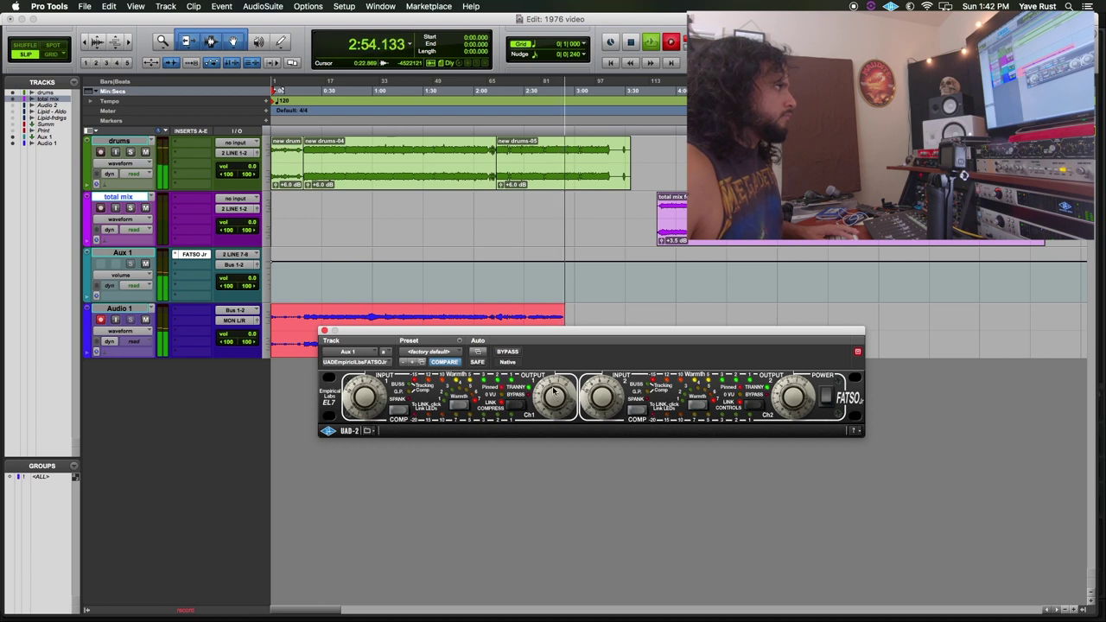
left_click_drag(384, 386, 361, 411)
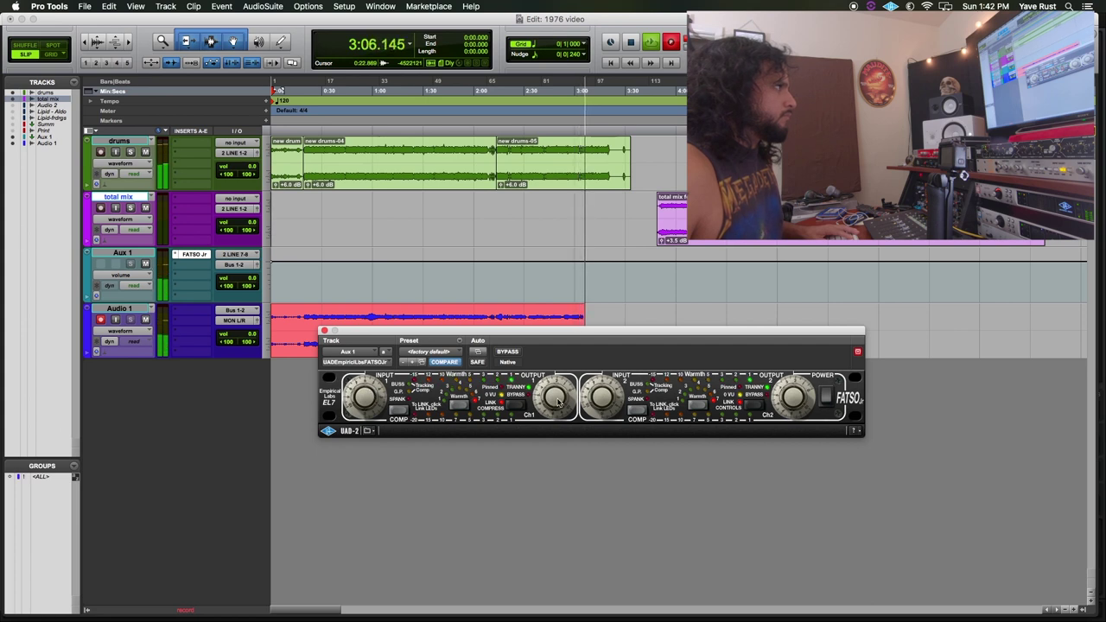
left_click(509, 352)
left_click(509, 351)
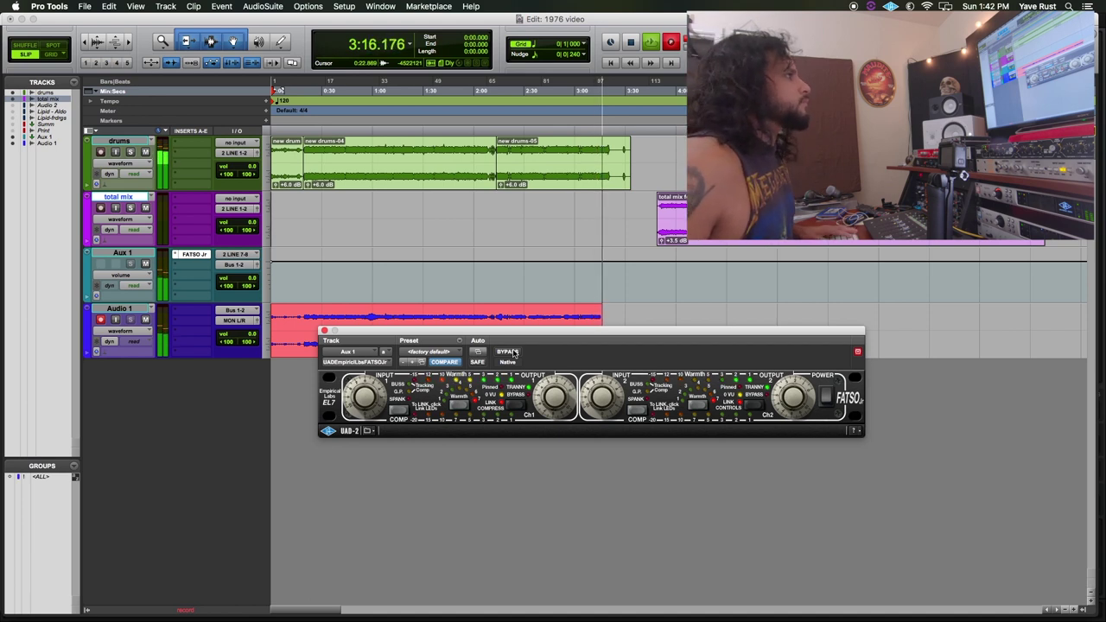
left_click(510, 352)
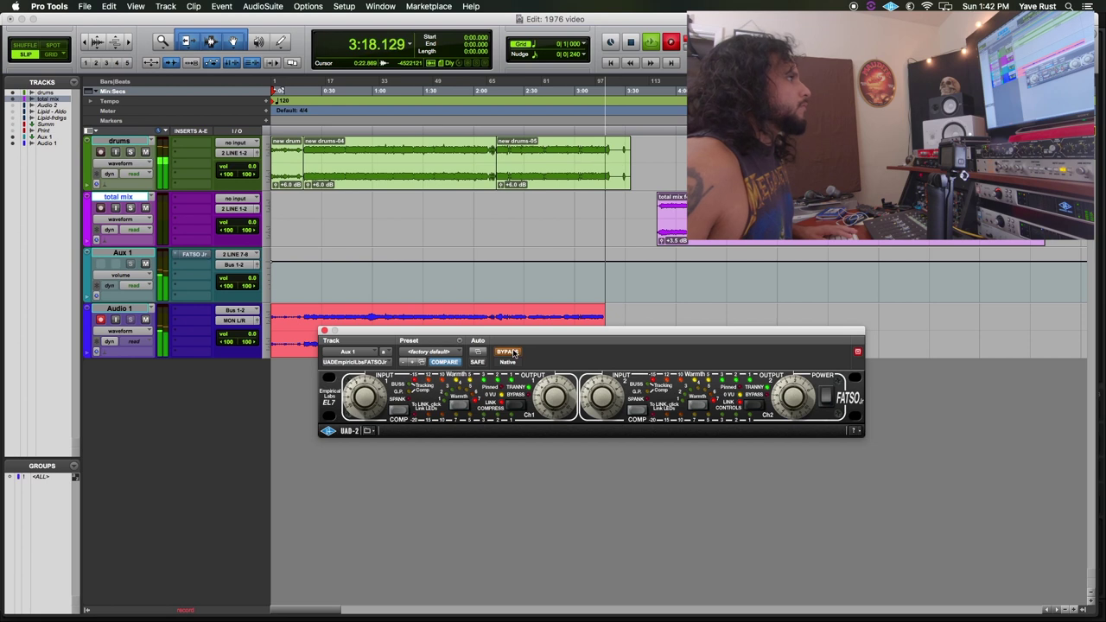
left_click(512, 353)
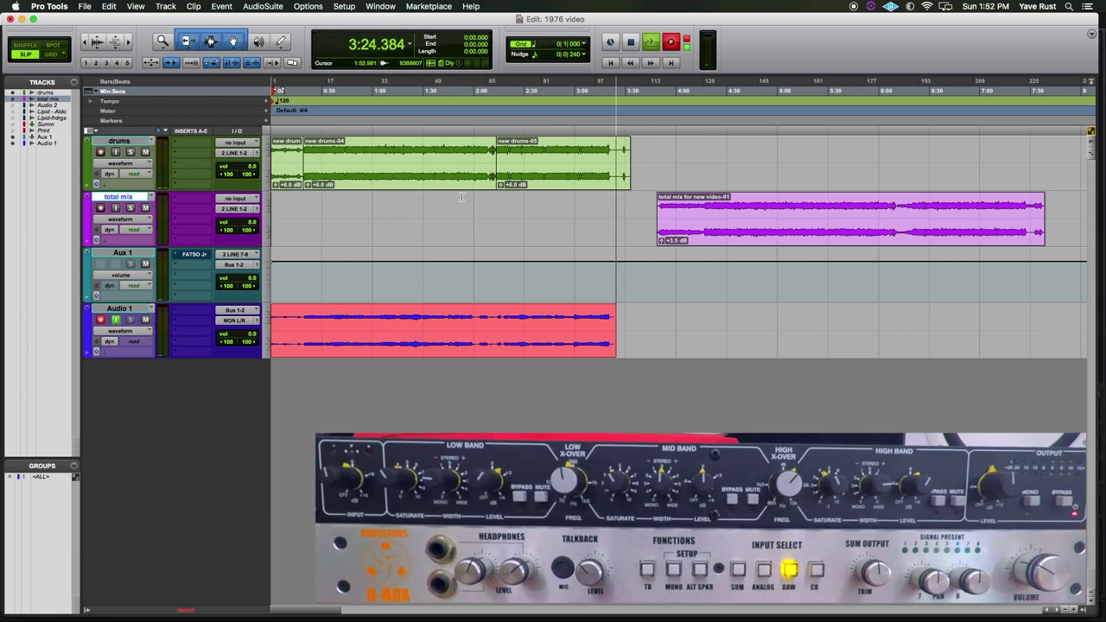
key("space")
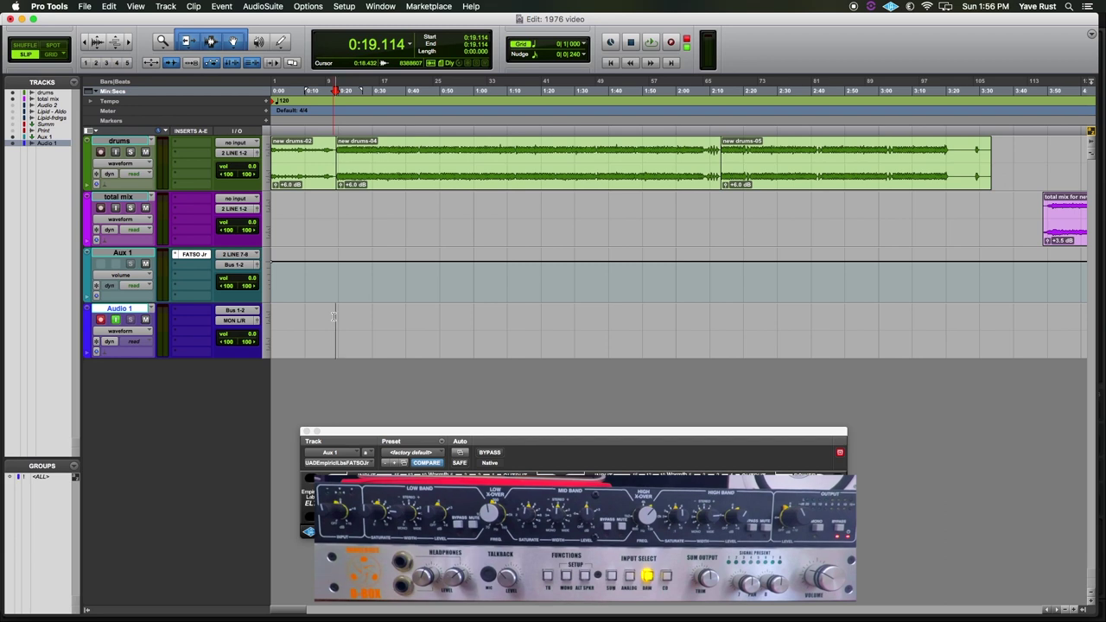
Step: Move the FATSO Jr window above the hardware view, bypass the plug-in, and record the drums onto Audio 1 from 0:19.114
left_click_drag(527, 432, 541, 381)
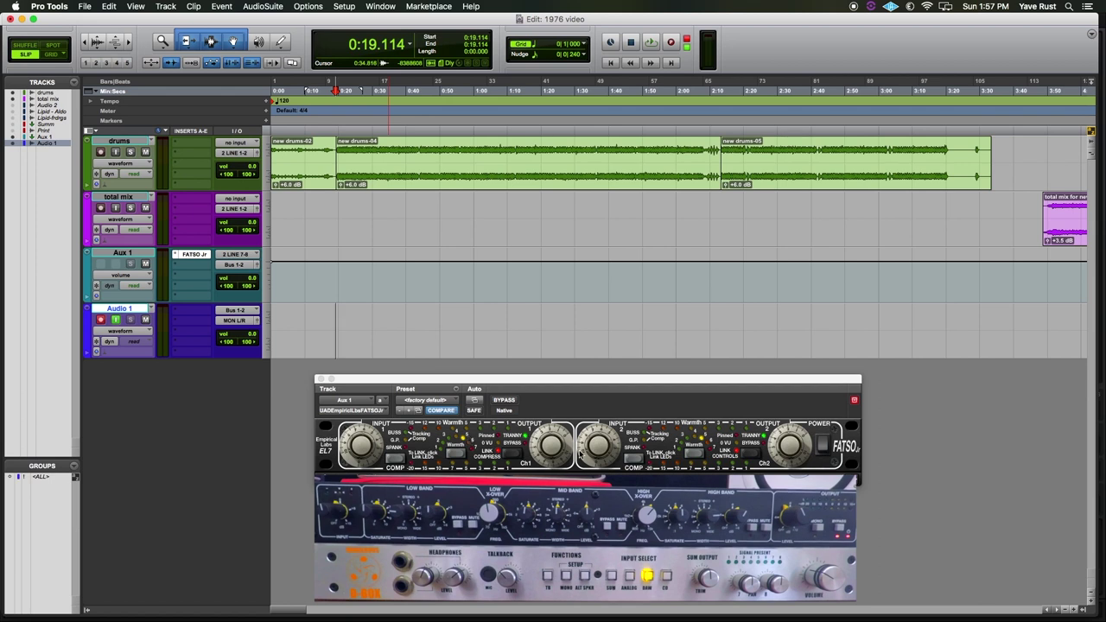
left_click(505, 400)
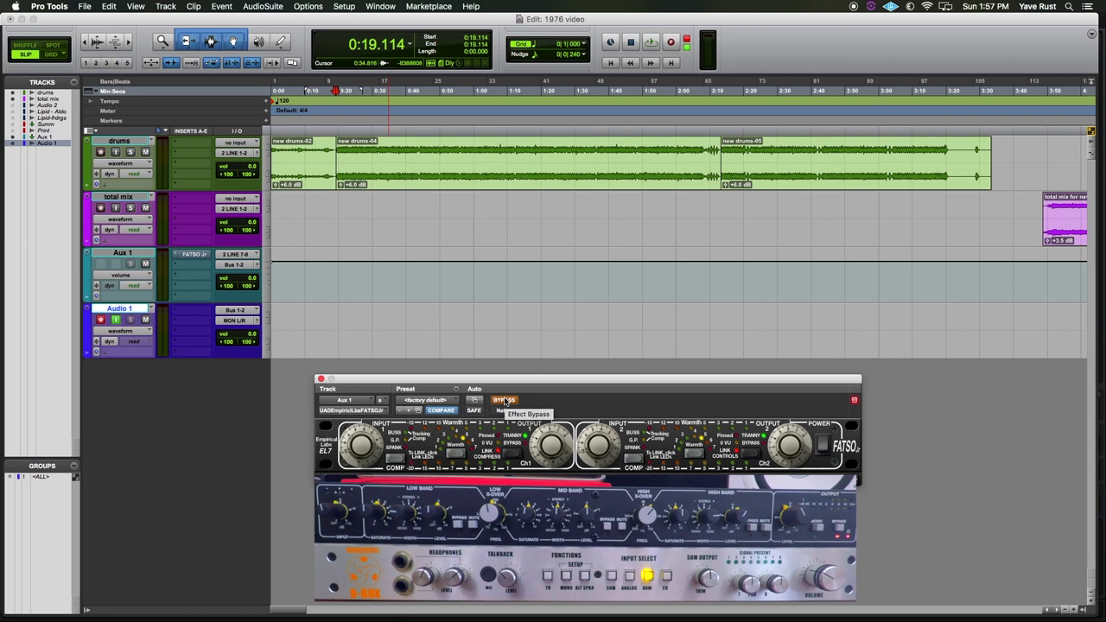
key("space")
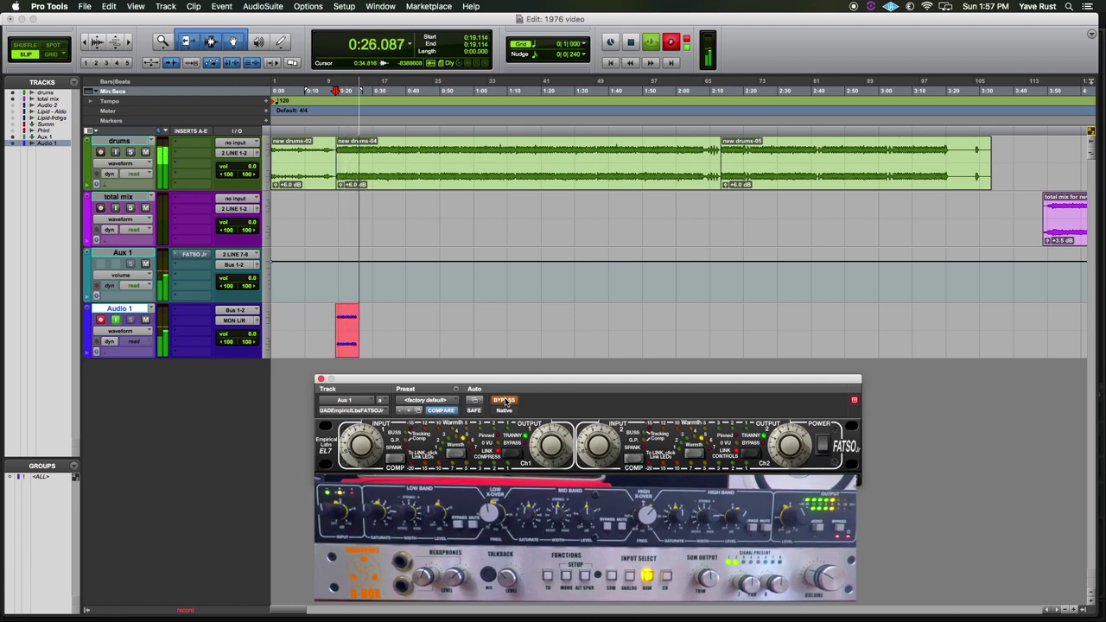
Step: Compare the FATSO Jr with the Drawmer 1976 on the drums by alternating plug-in bypass while recording, dismissing the iCloud storage notification
left_click(506, 401)
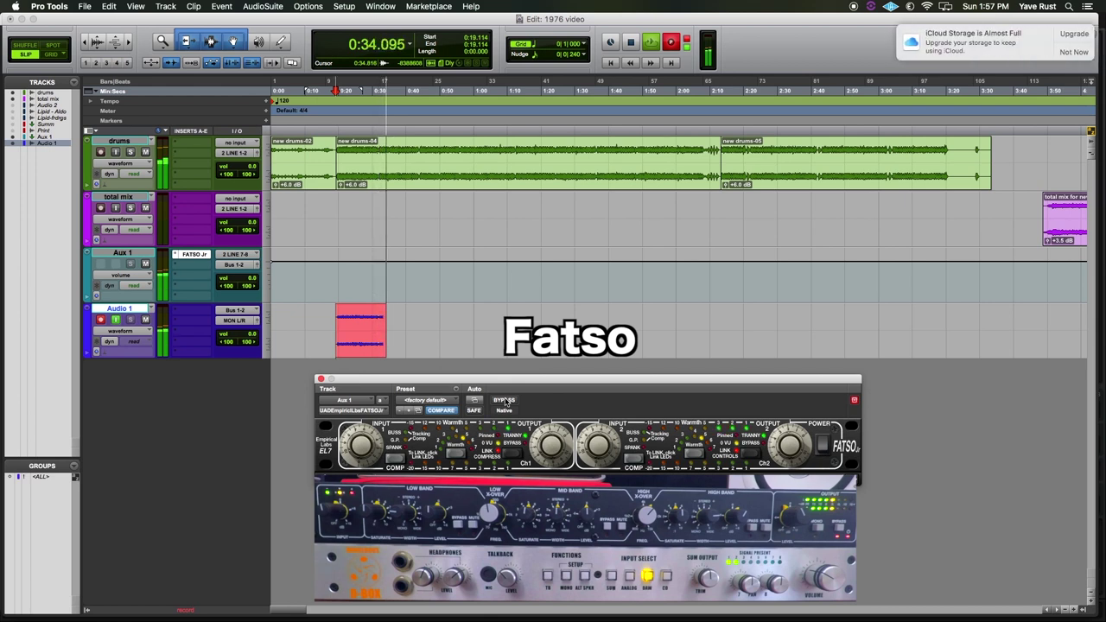
left_click(1074, 52)
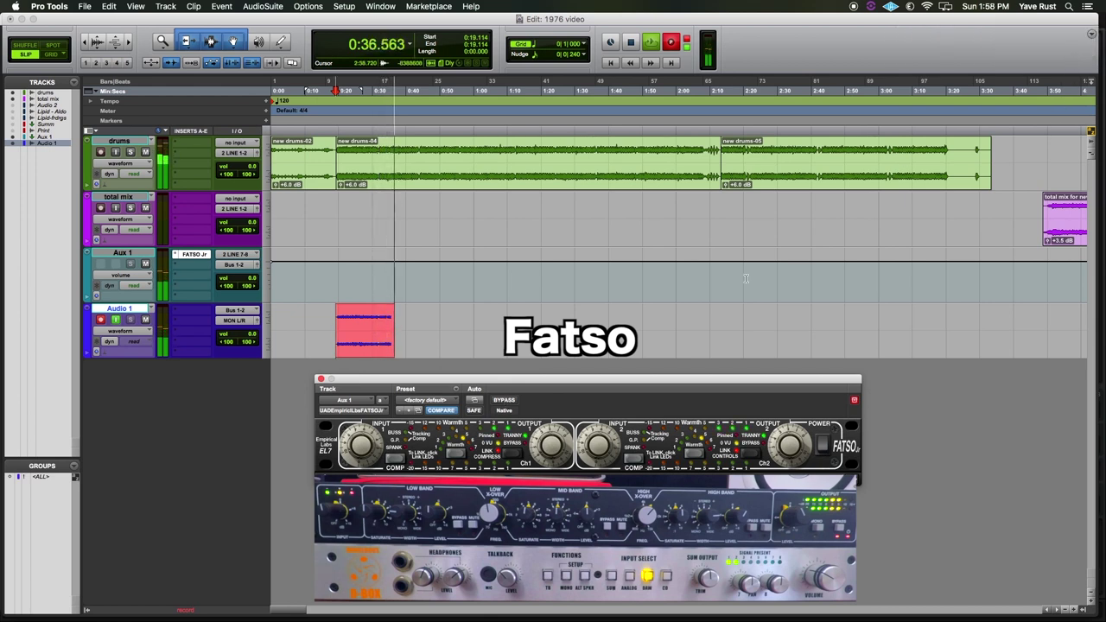
left_click(501, 402)
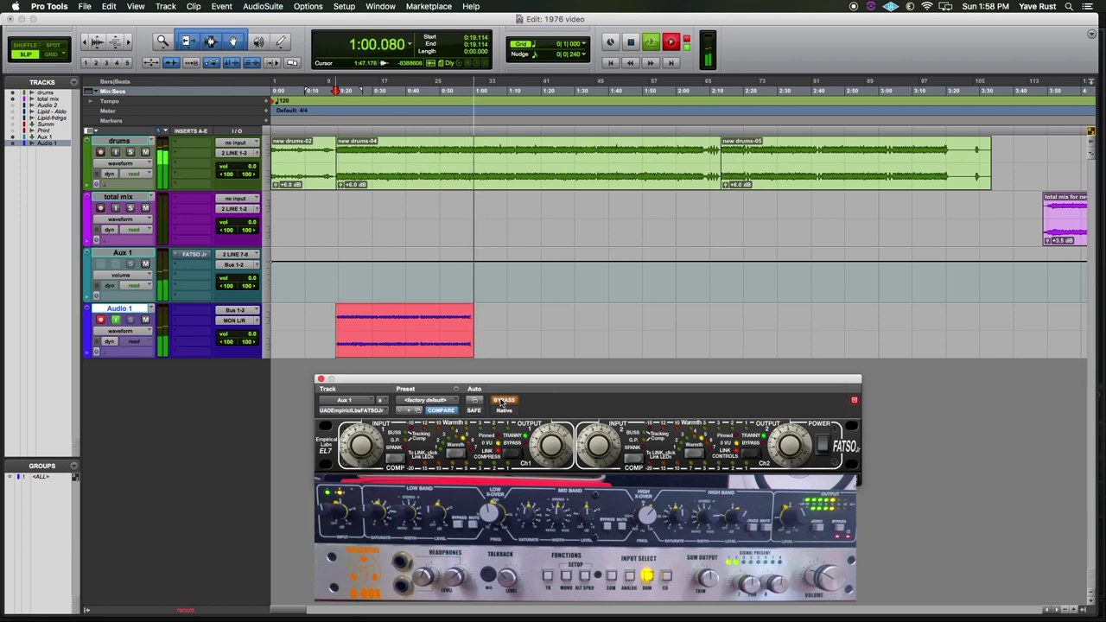
left_click(502, 401)
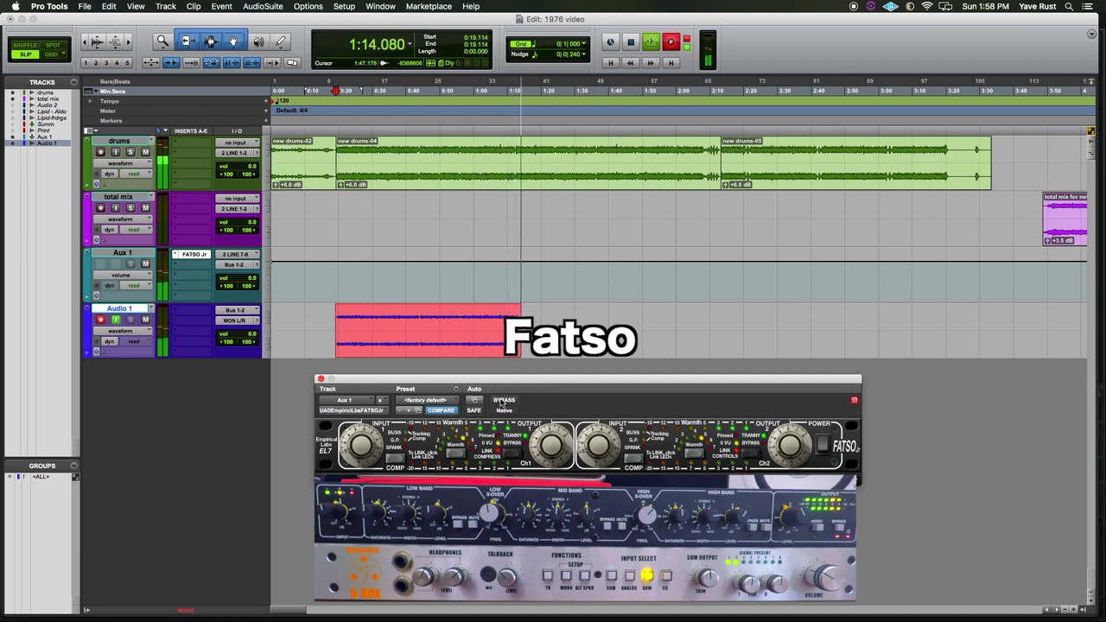
left_click(504, 400)
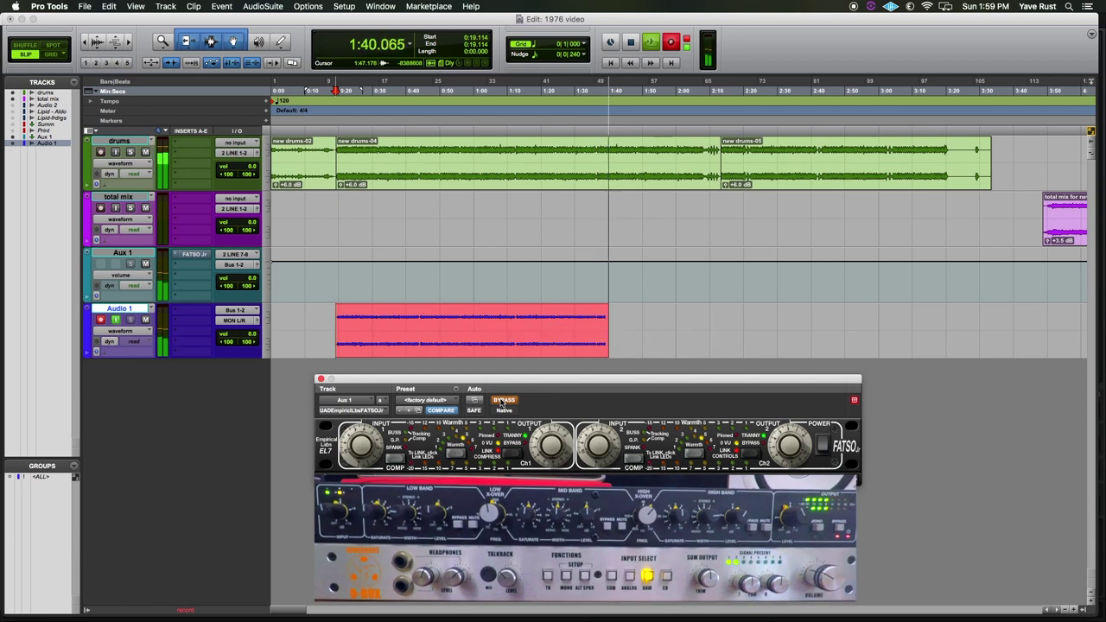
left_click(501, 401)
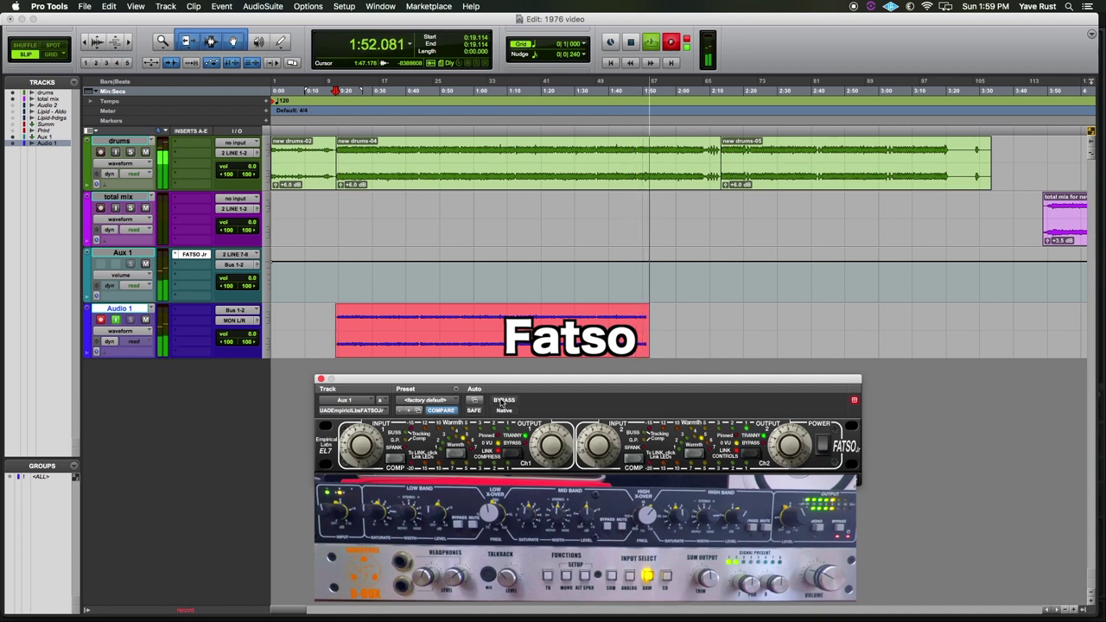
left_click(501, 402)
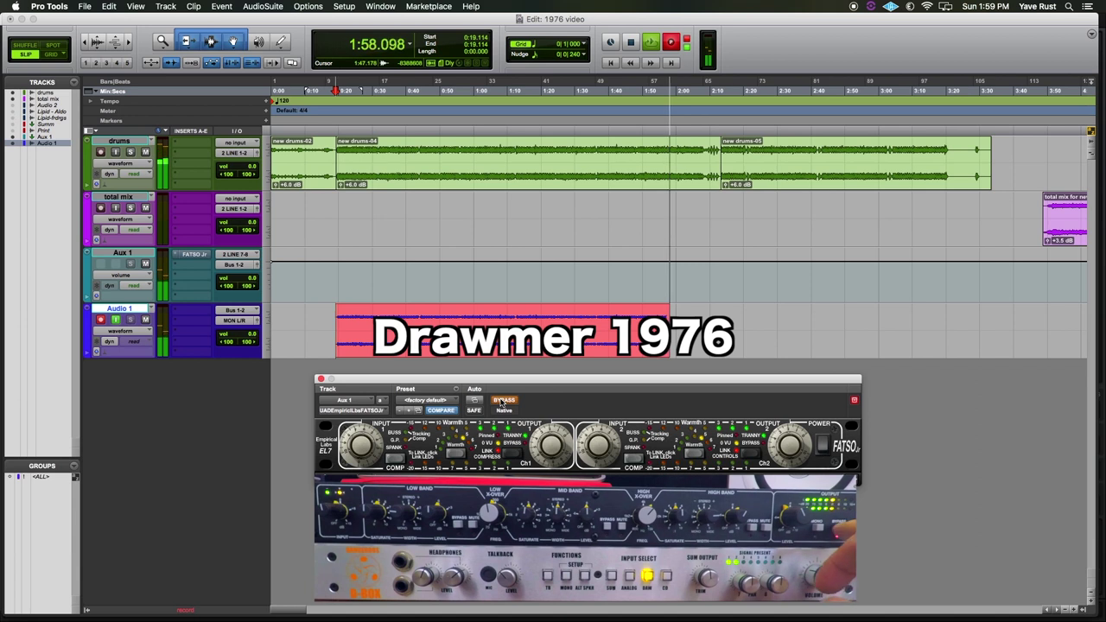
left_click(501, 402)
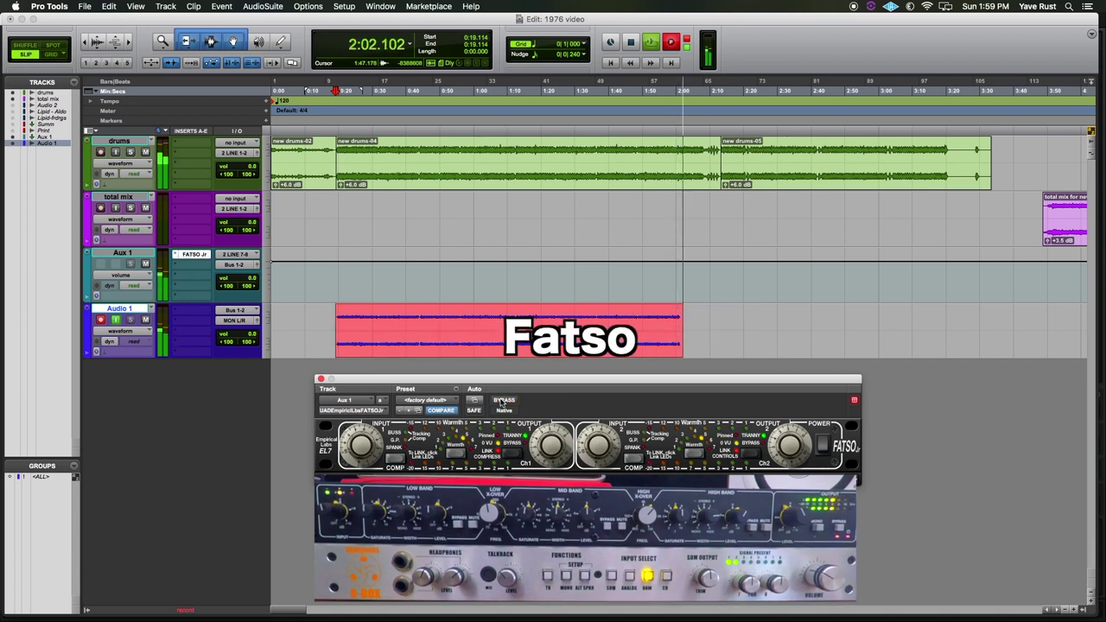
left_click(502, 402)
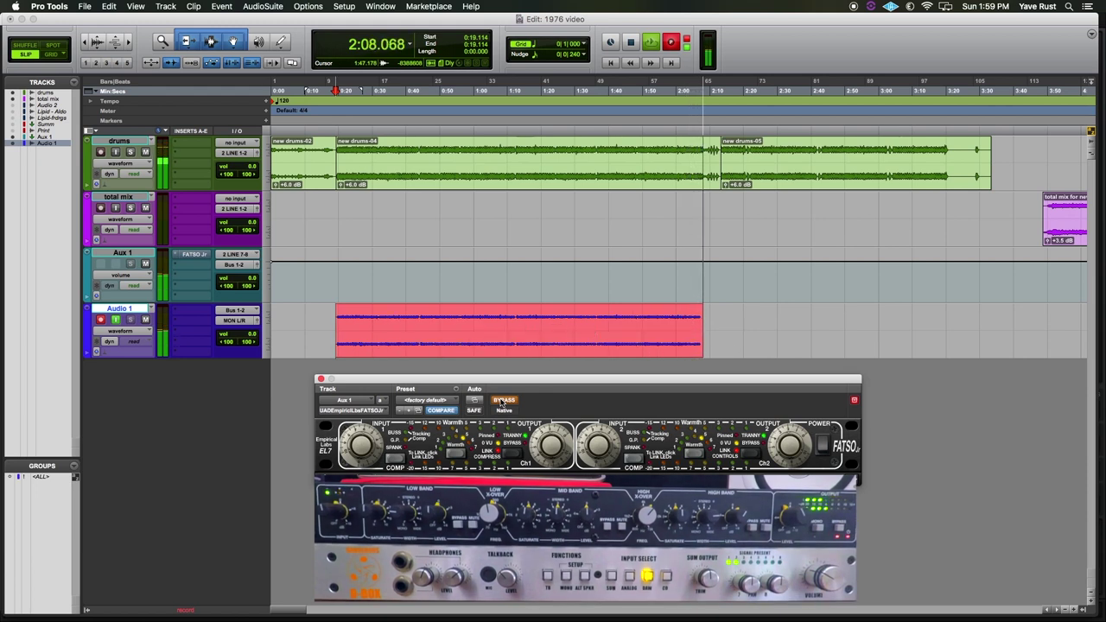
left_click(501, 402)
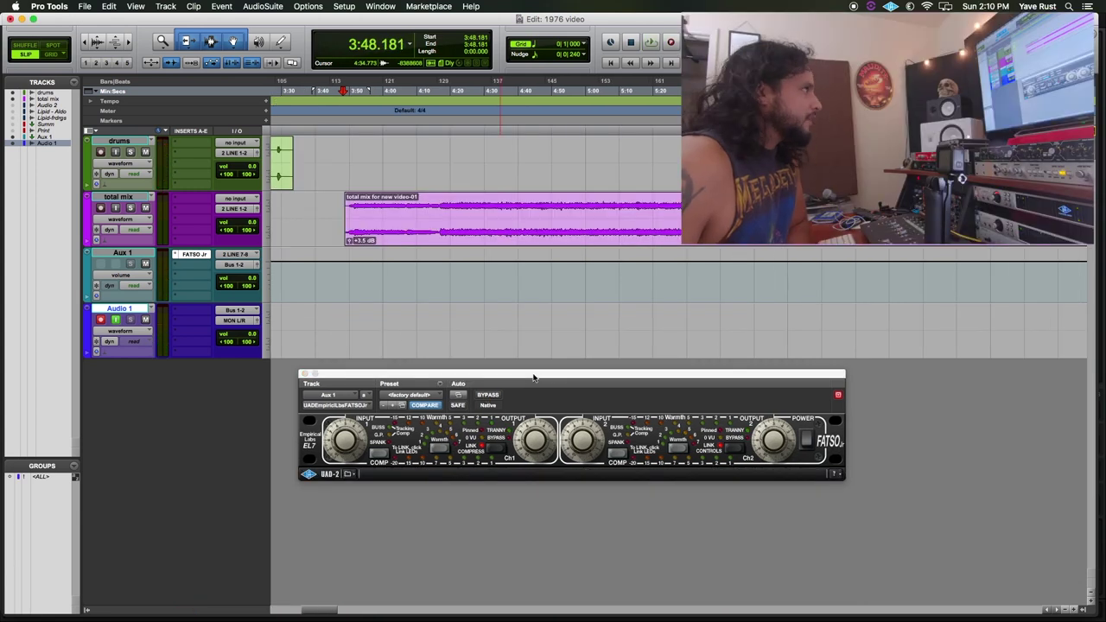
Step: Reposition the FATSO Jr window below the tracks and start recording the total mix onto Audio 1 from 3:48.181
left_click_drag(545, 377, 556, 376)
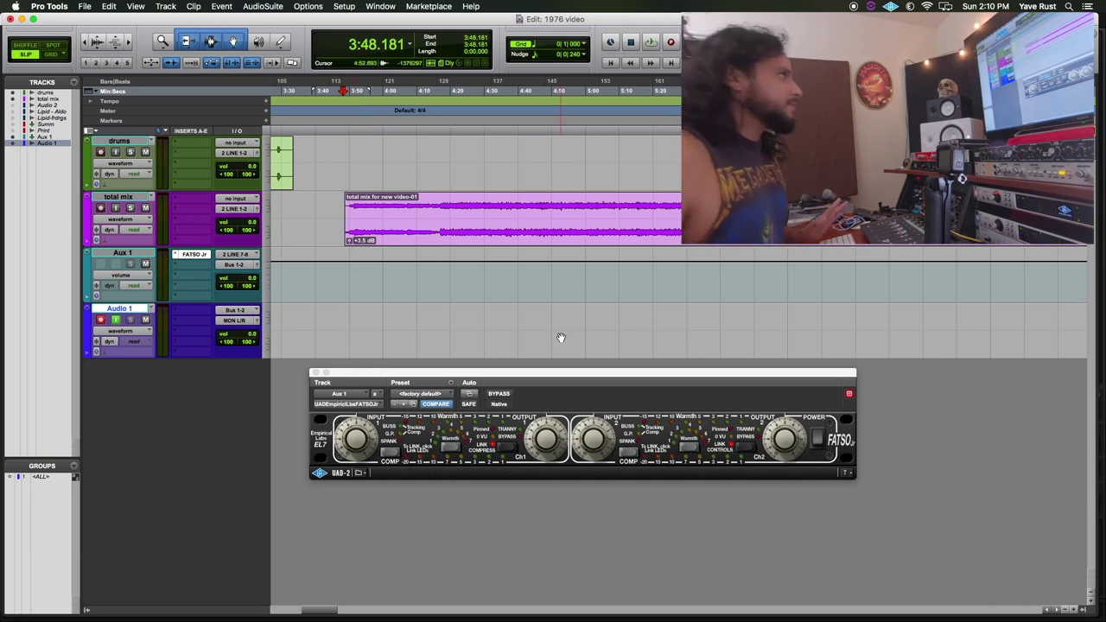
left_click_drag(617, 373, 627, 373)
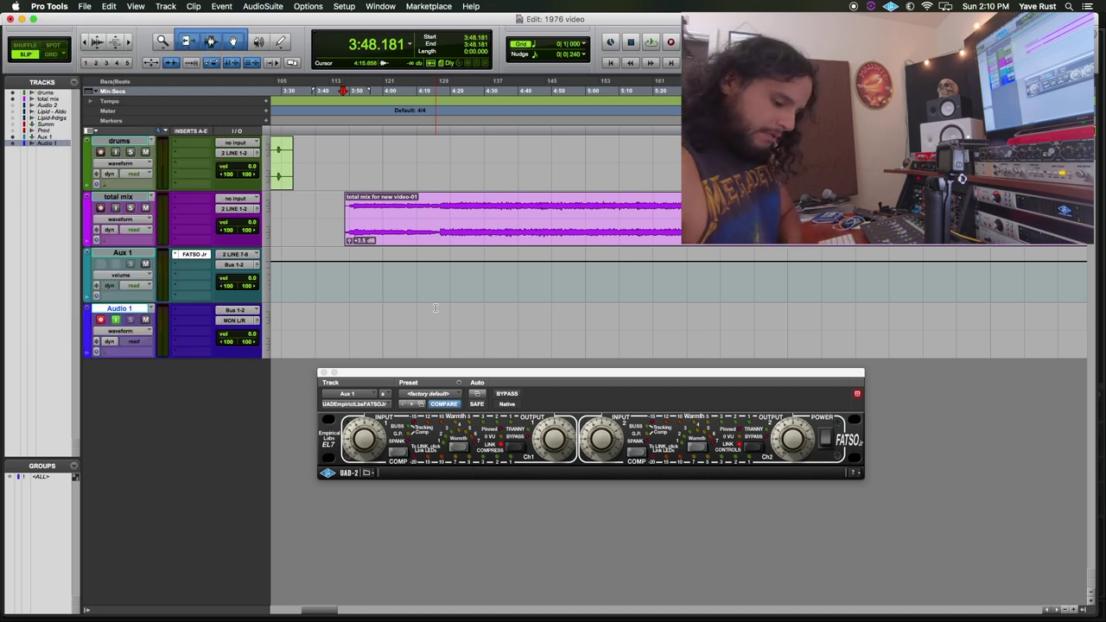
key("super+space")
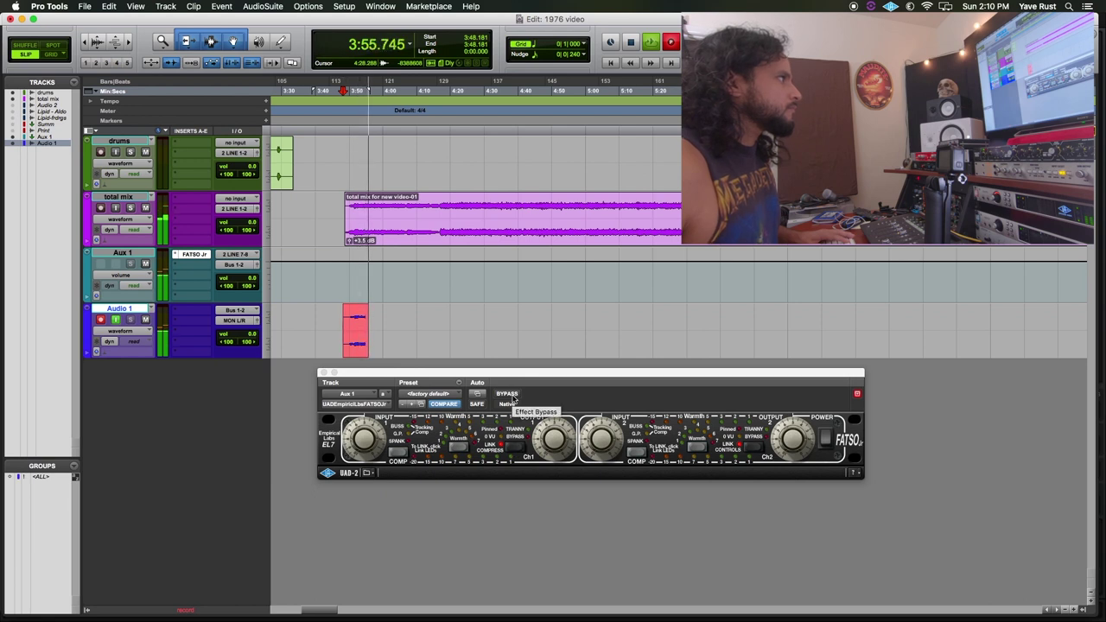
Step: Compare the total mix with the FATSO Jr active and bypassed, leaving its transformer off
left_click(507, 394)
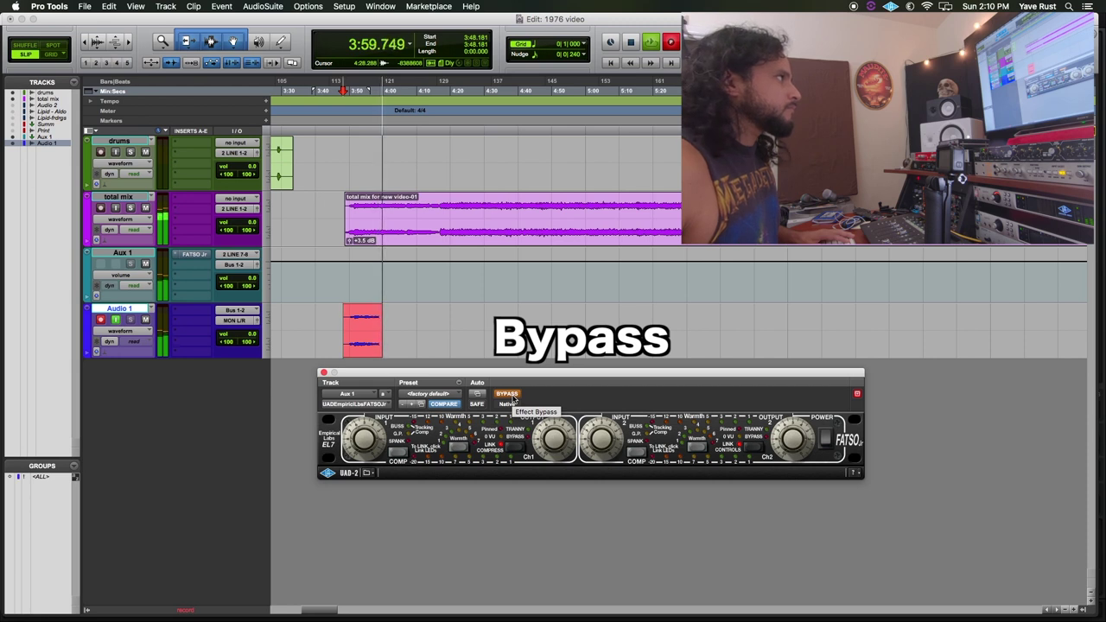
left_click(508, 394)
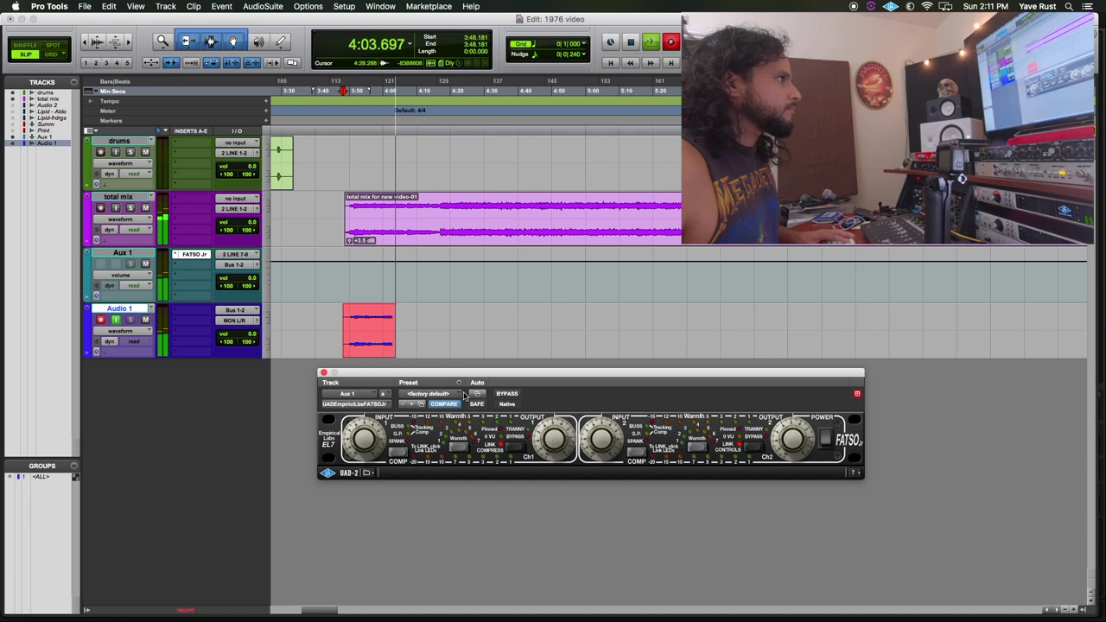
left_click(508, 394)
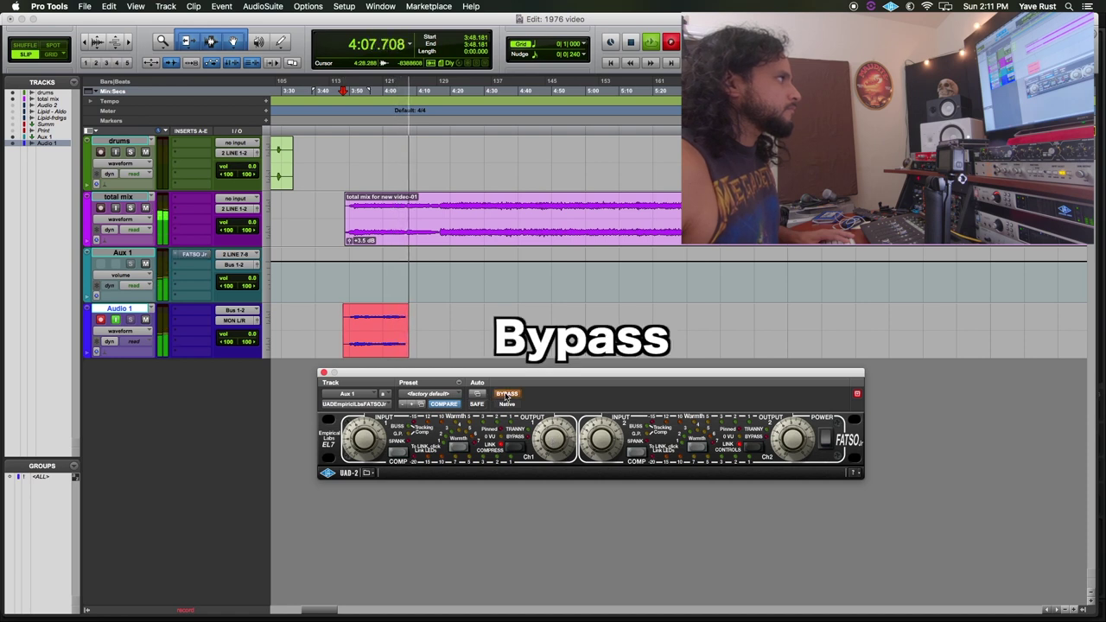
left_click(507, 394)
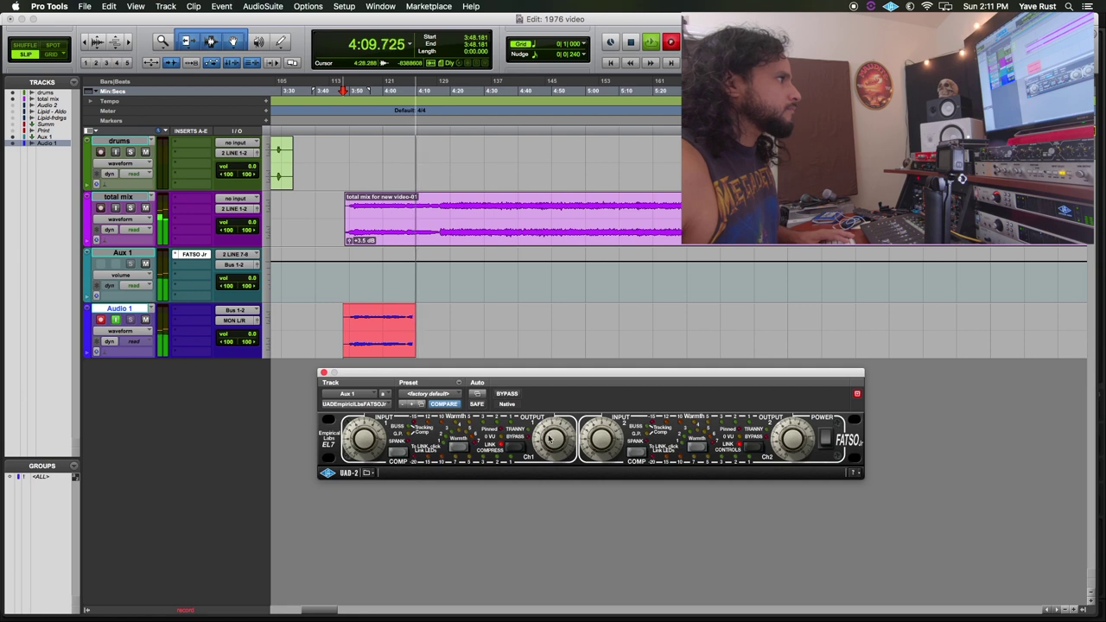
left_click(507, 394)
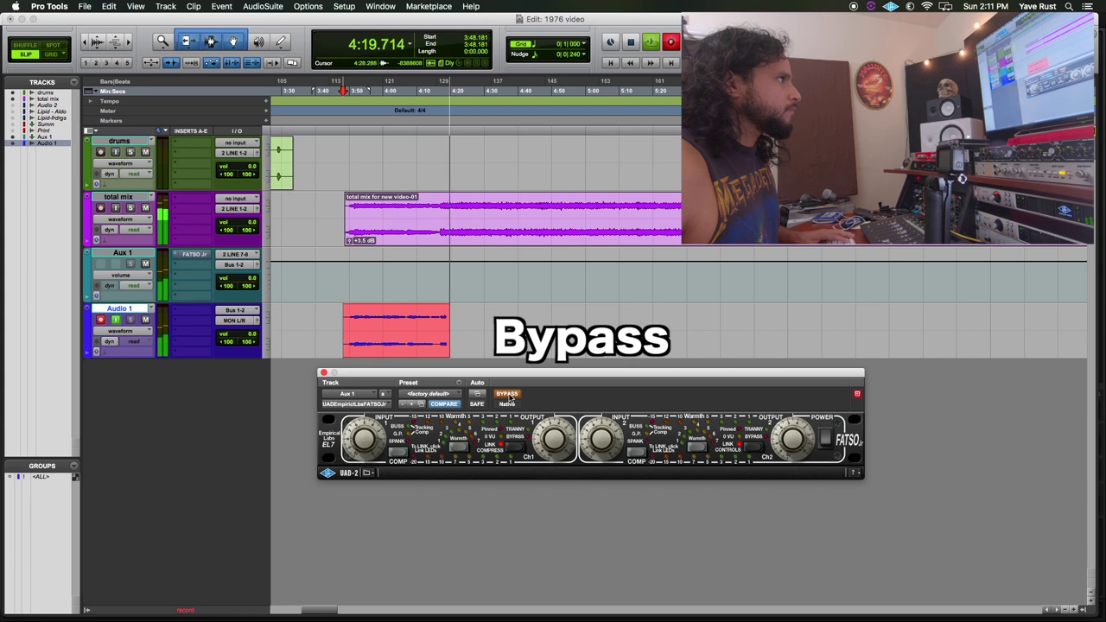
left_click(508, 395)
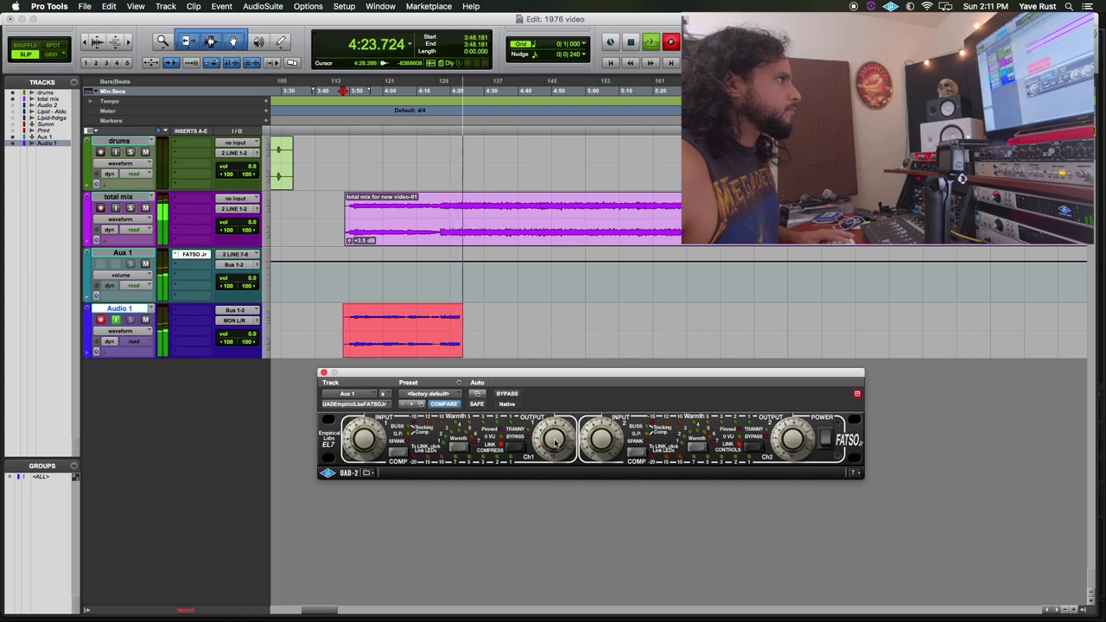
left_click(515, 395)
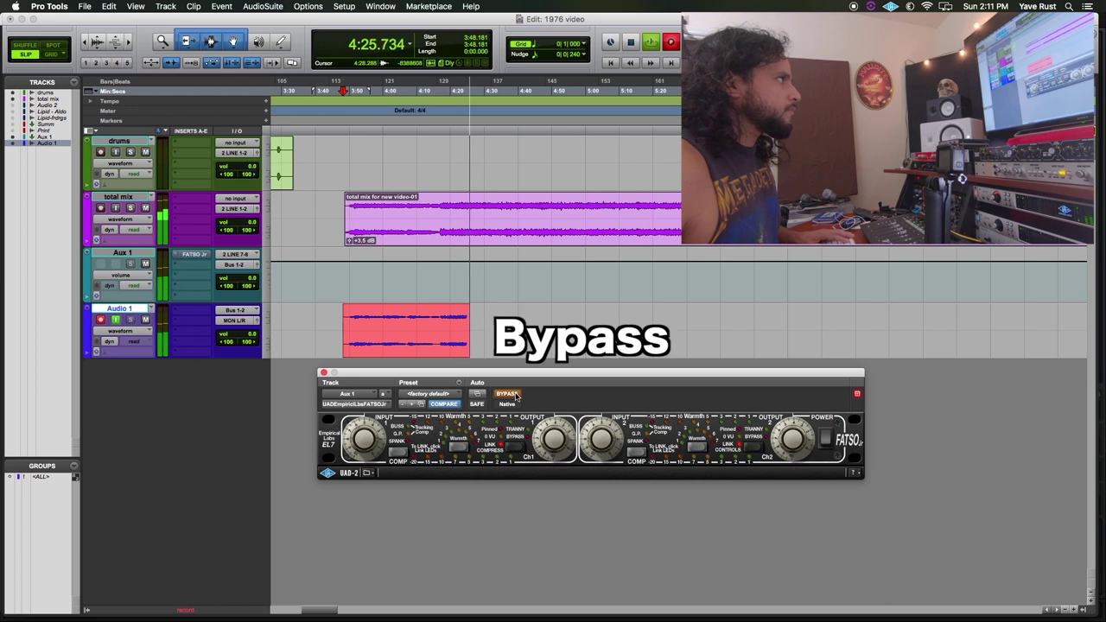
left_click(513, 395)
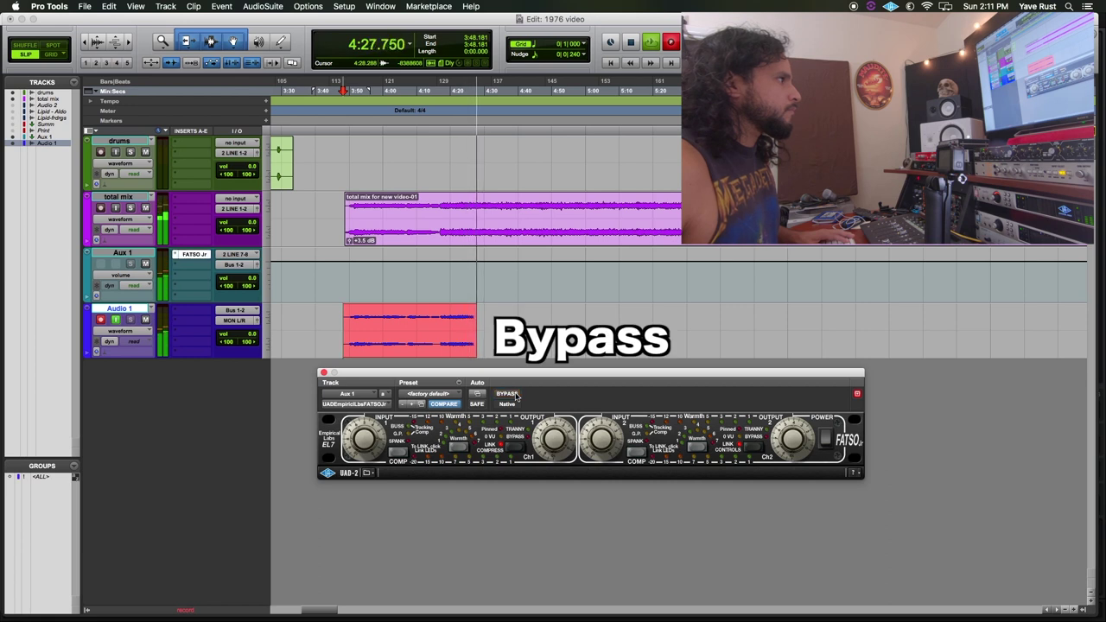
Step: Turn on the FATSO Jr's transformer and compare the total mix with the plug-in active and bypassed
left_click(528, 432)
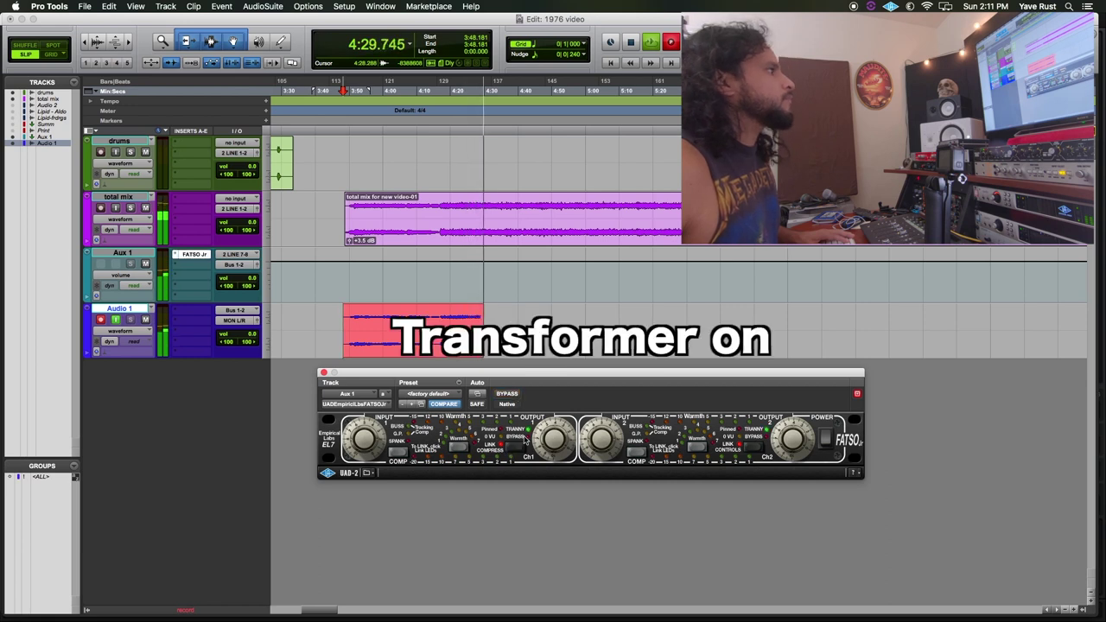
left_click(511, 395)
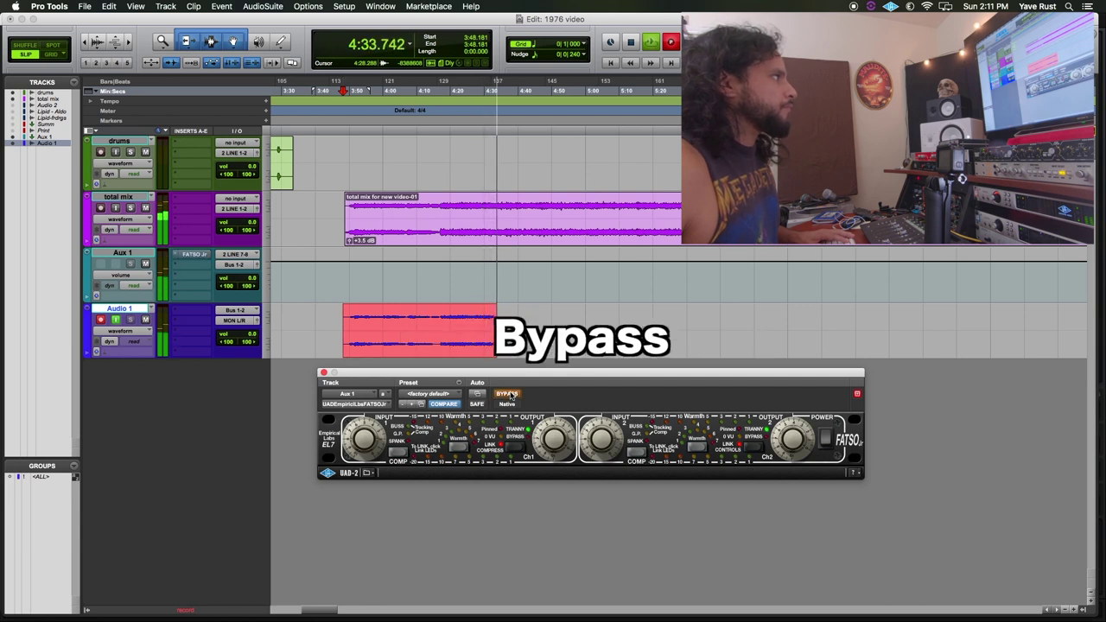
left_click(510, 394)
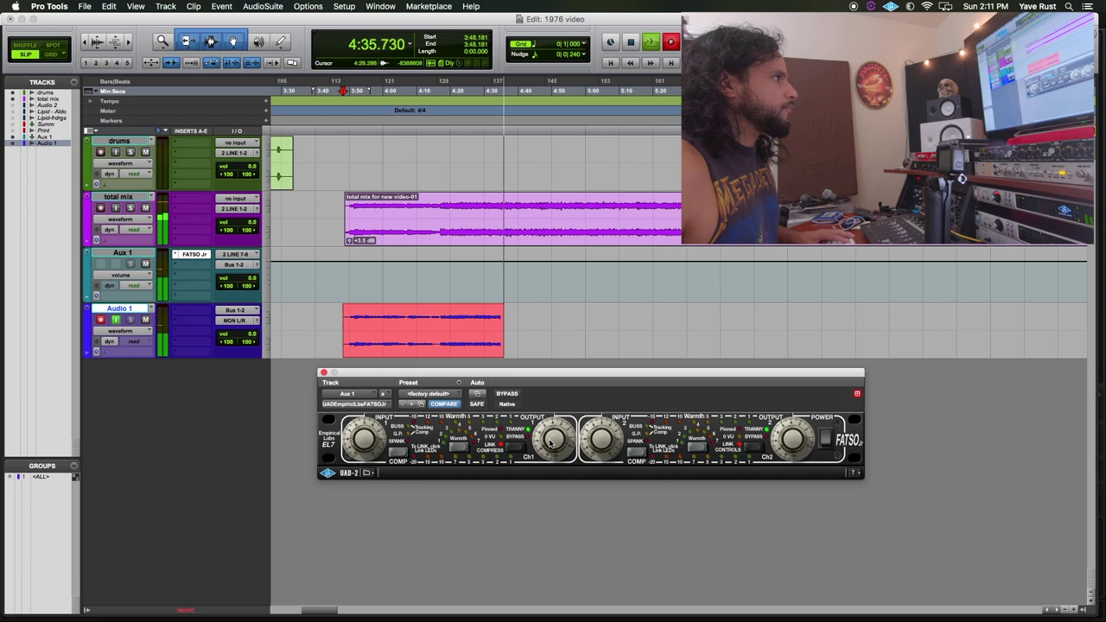
left_click(511, 395)
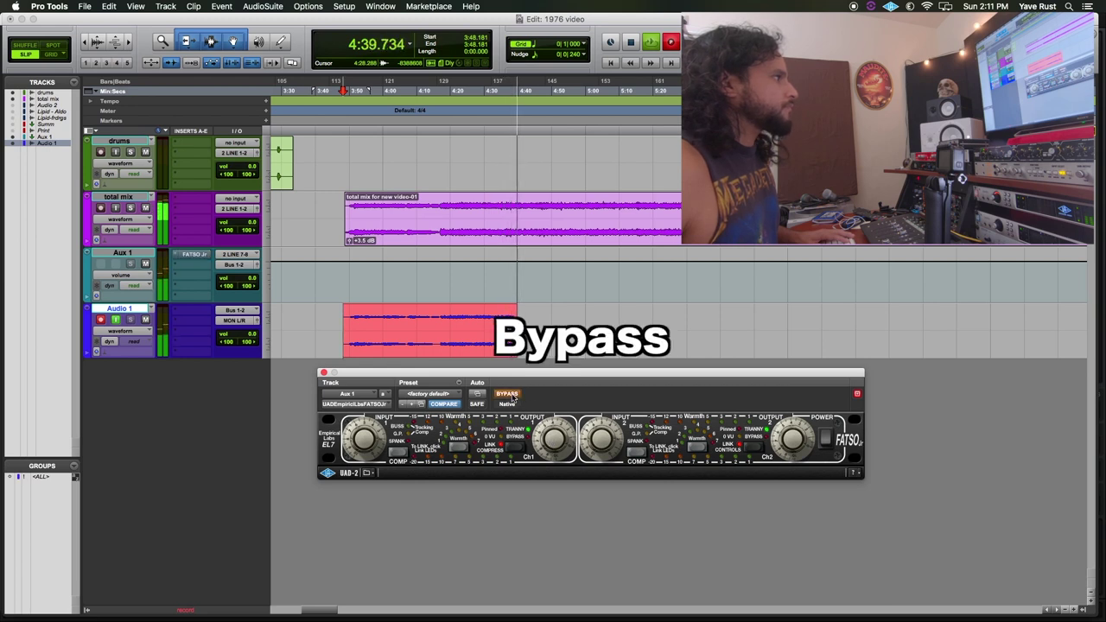
Step: Alternate the FATSO Jr between active and bypassed on the total mix, changing its Warmth setting while recording continues
left_click(510, 395)
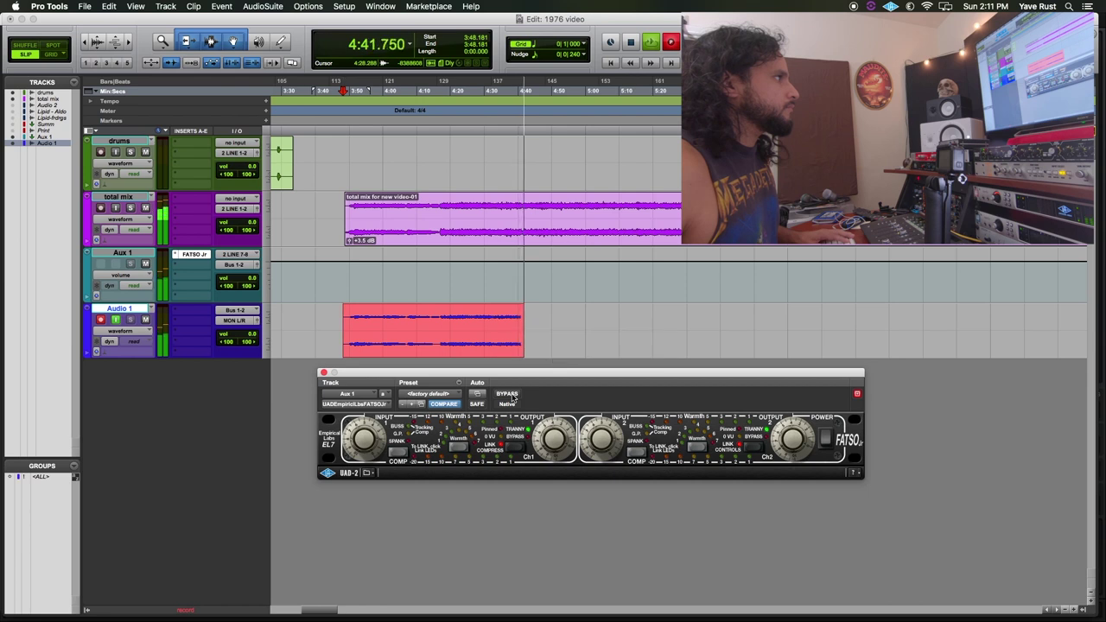
left_click(512, 395)
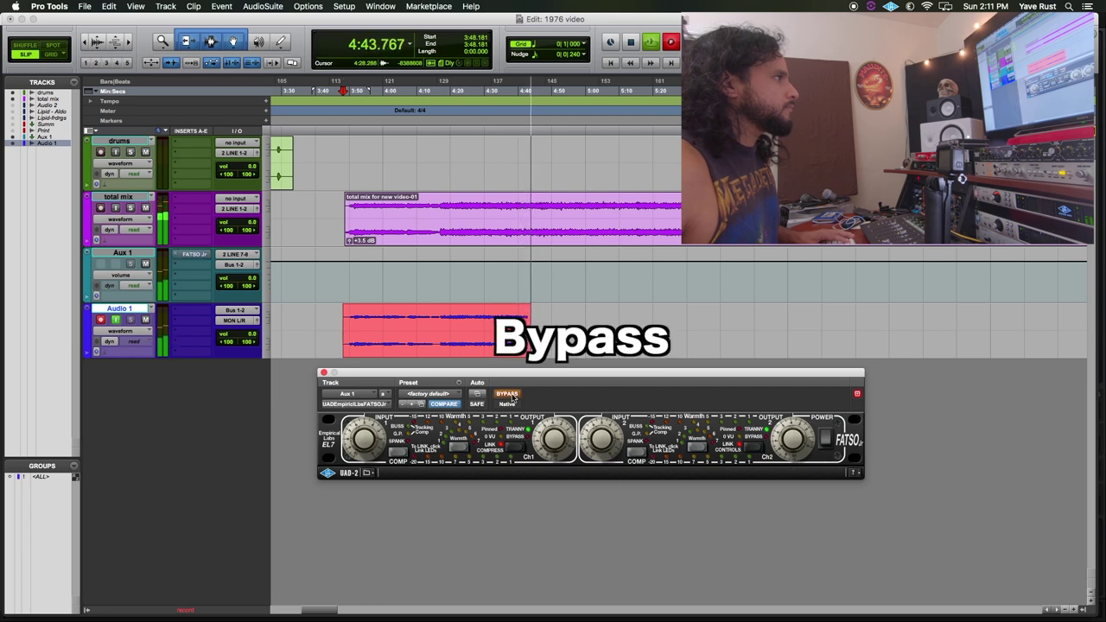
left_click(512, 395)
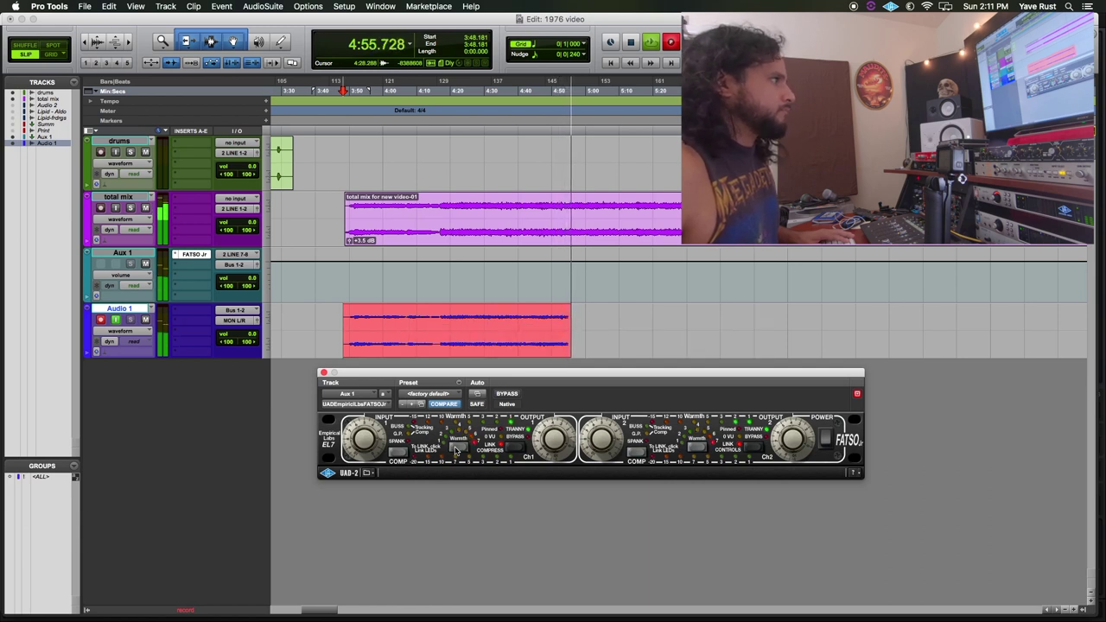
left_click(507, 394)
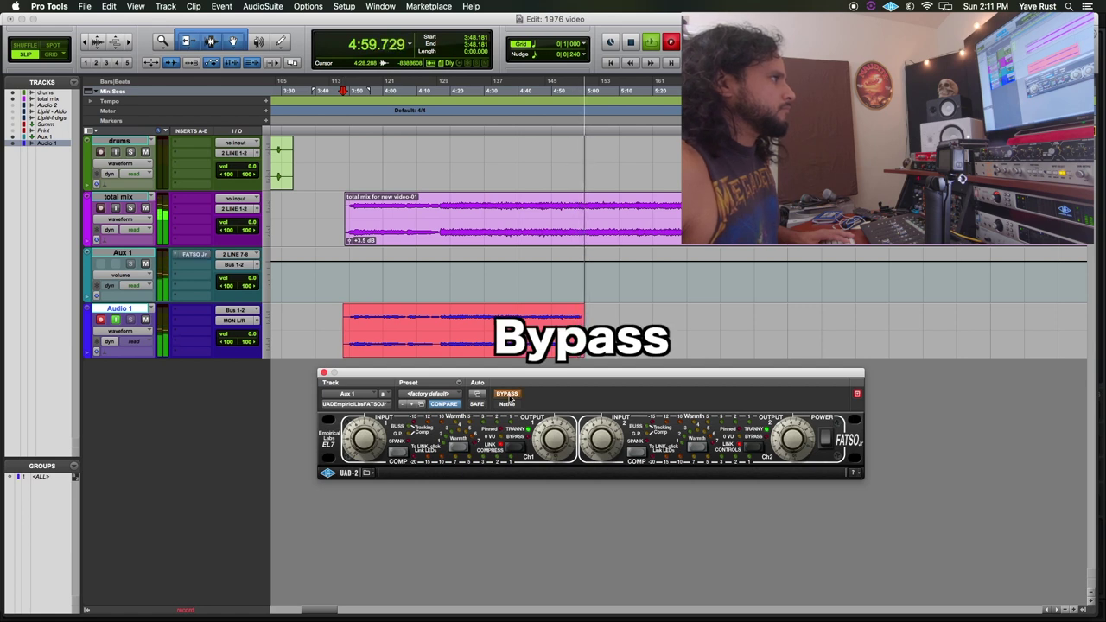
left_click(509, 396)
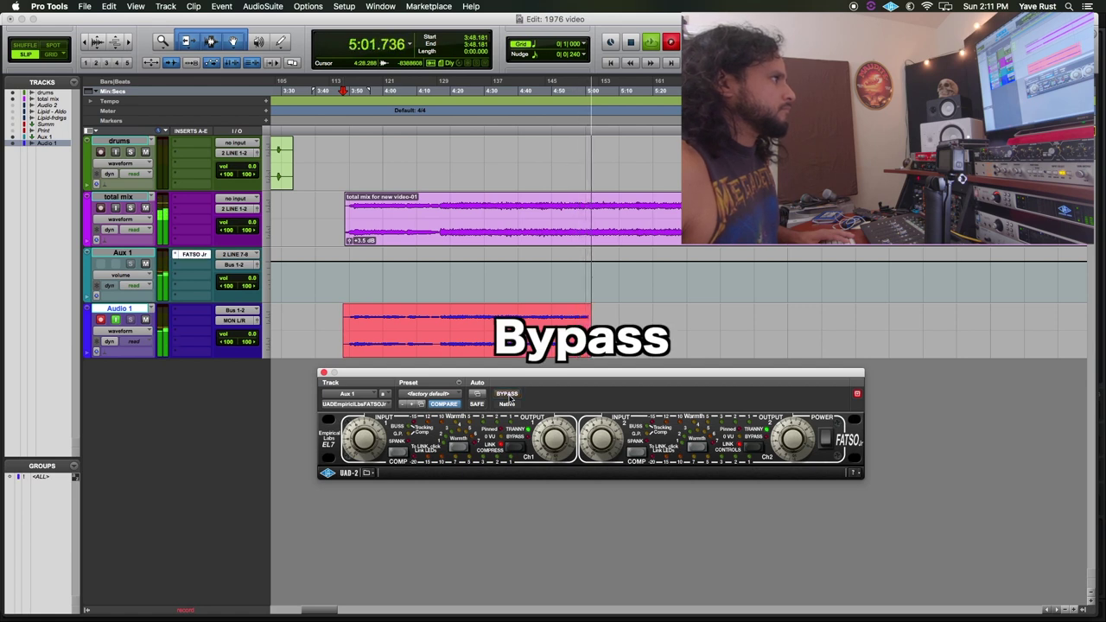
left_click(508, 395)
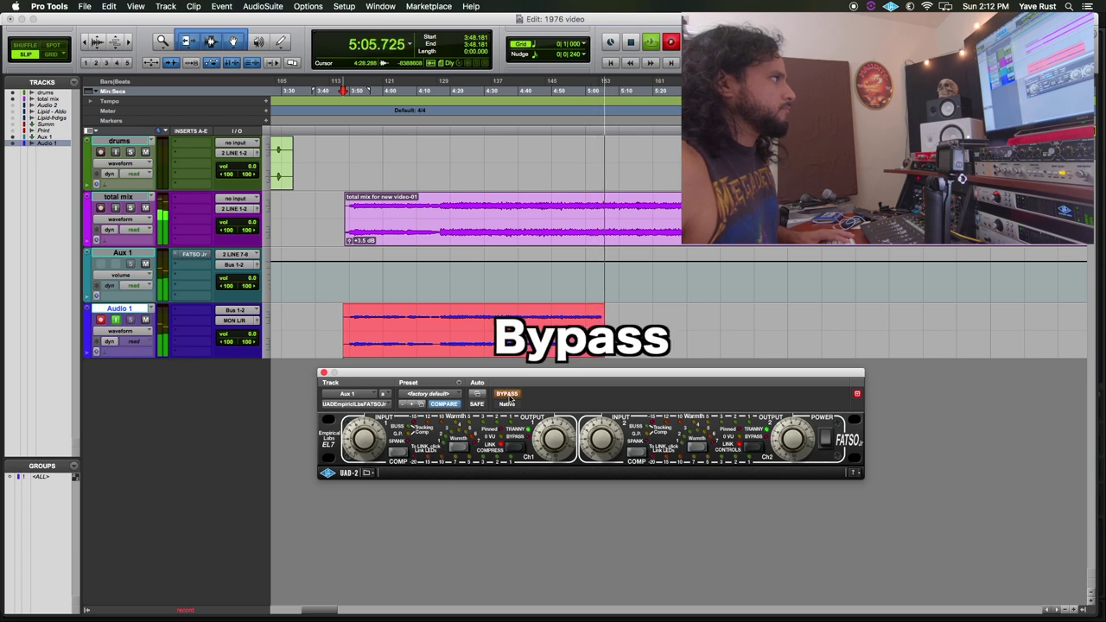
left_click(509, 394)
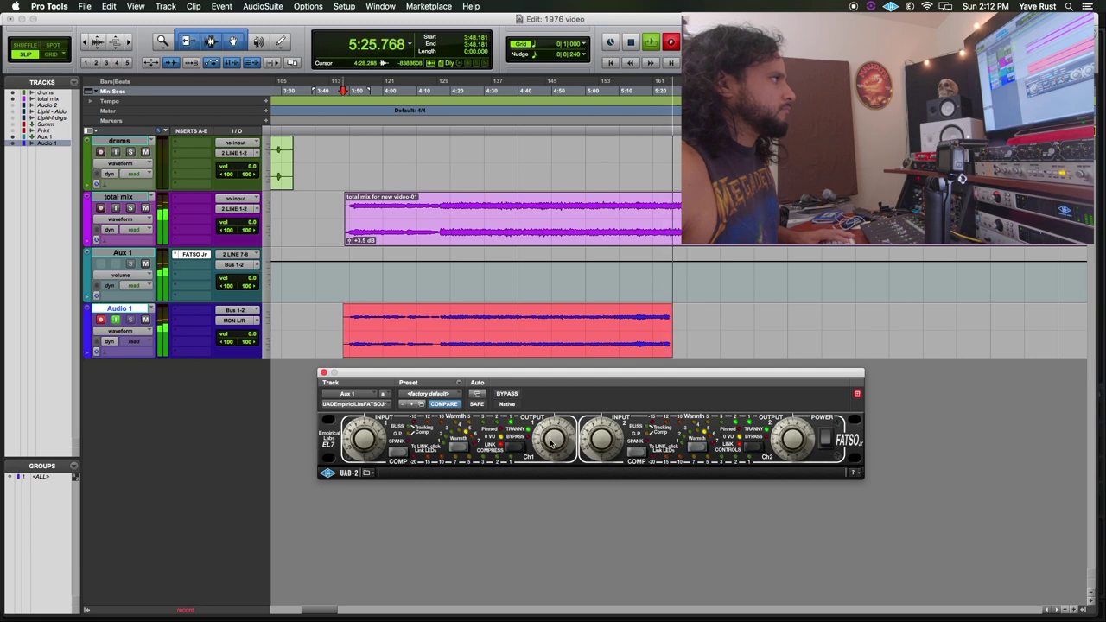
Step: Compare the total mix with the FATSO Jr driven harder against bypass, keeping the recording running
left_click(508, 395)
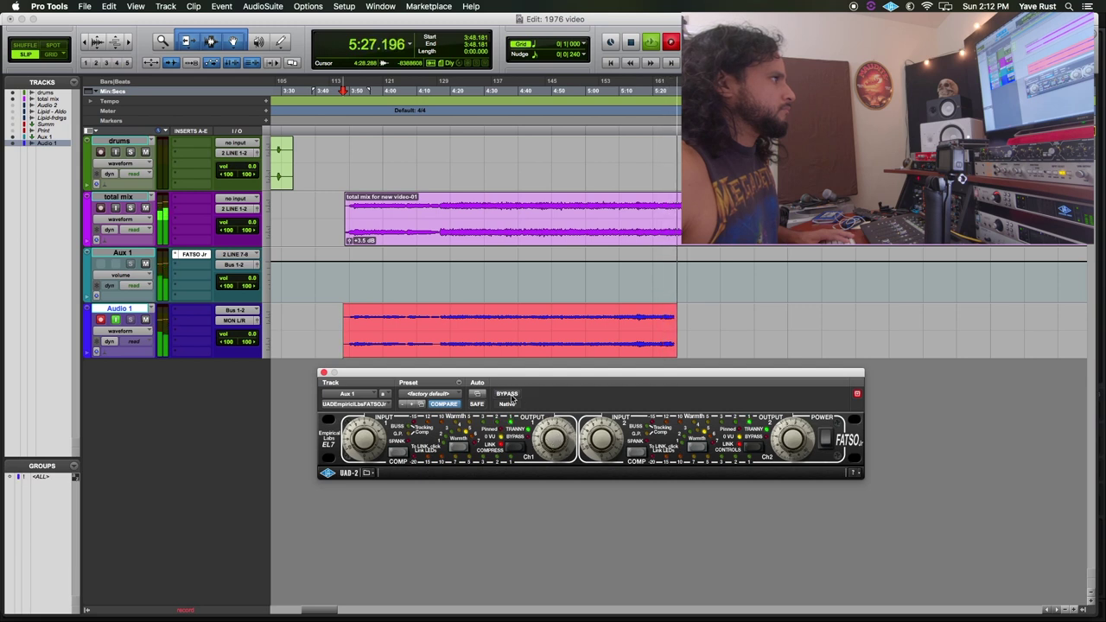
left_click(508, 395)
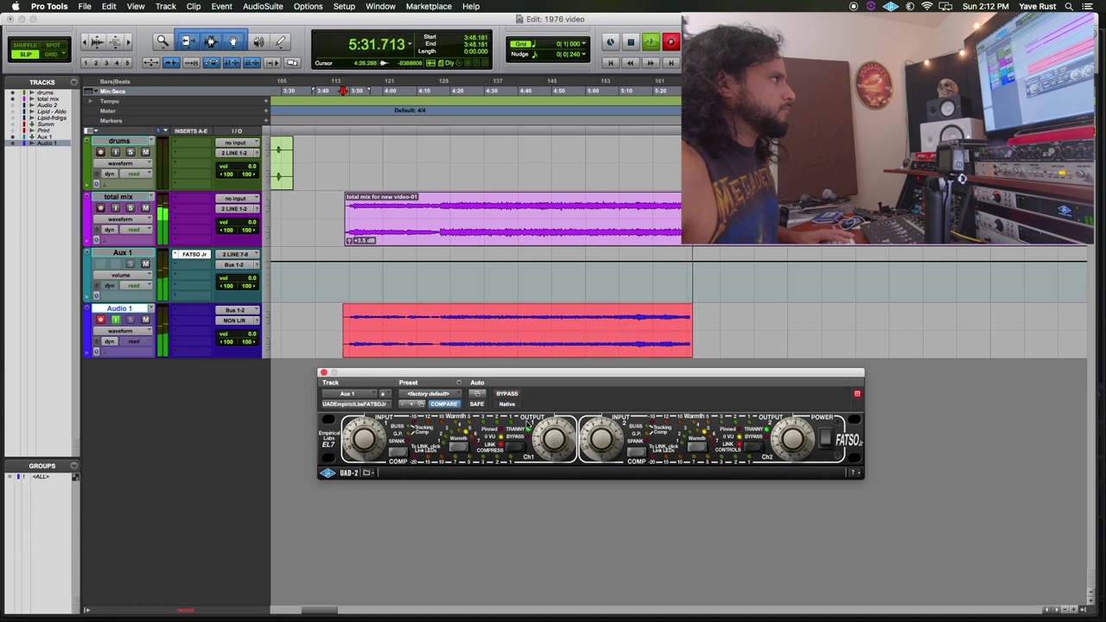
left_click(508, 395)
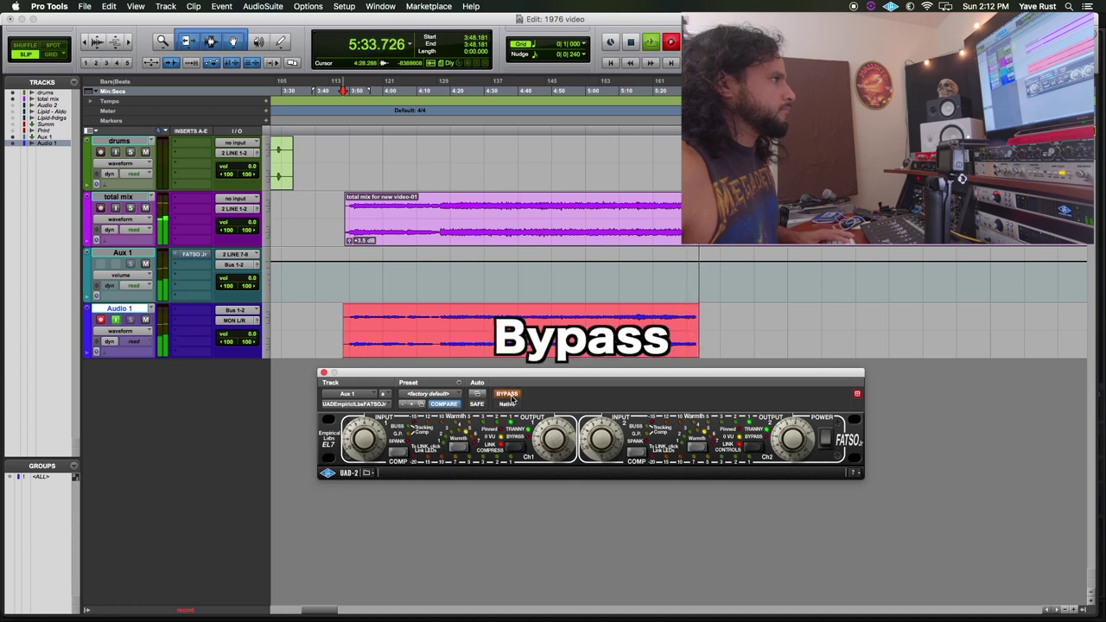
left_click(509, 395)
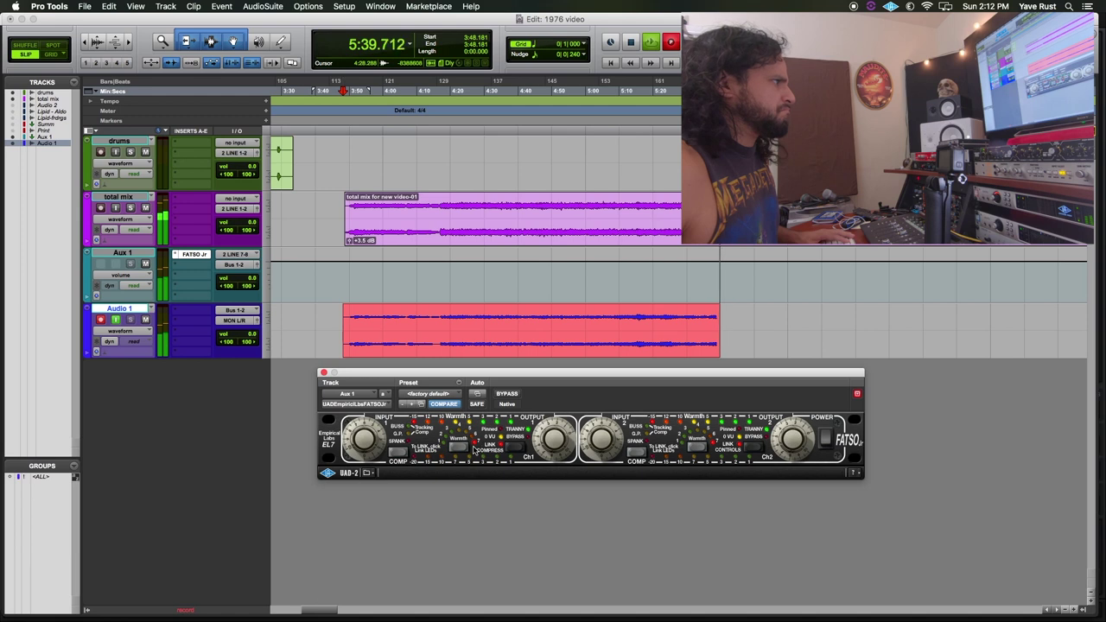
Step: Fine-tune the FATSO Jr's channel 1 output with Warmth raised and compare the total mix with the plug-in active and bypassed
left_click_drag(549, 450, 551, 453)
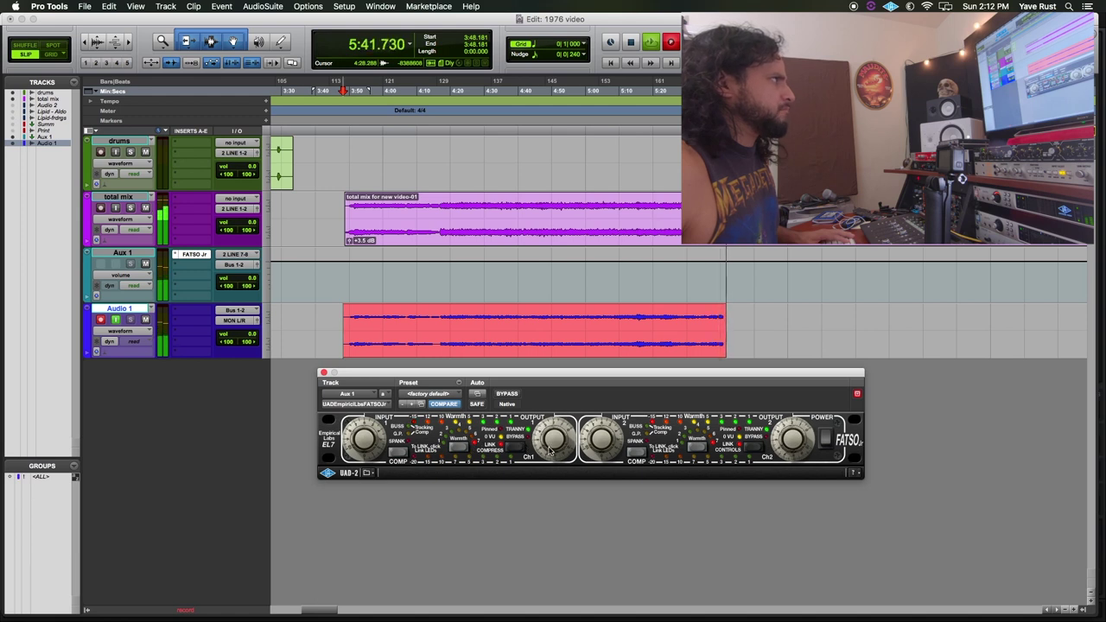
left_click(509, 395)
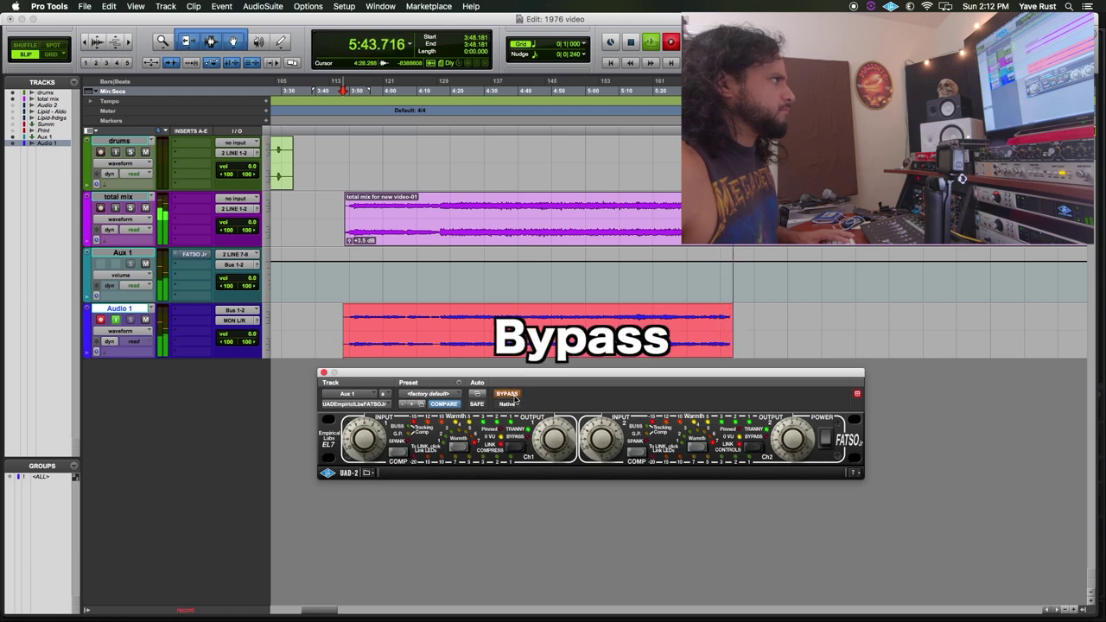
left_click(509, 395)
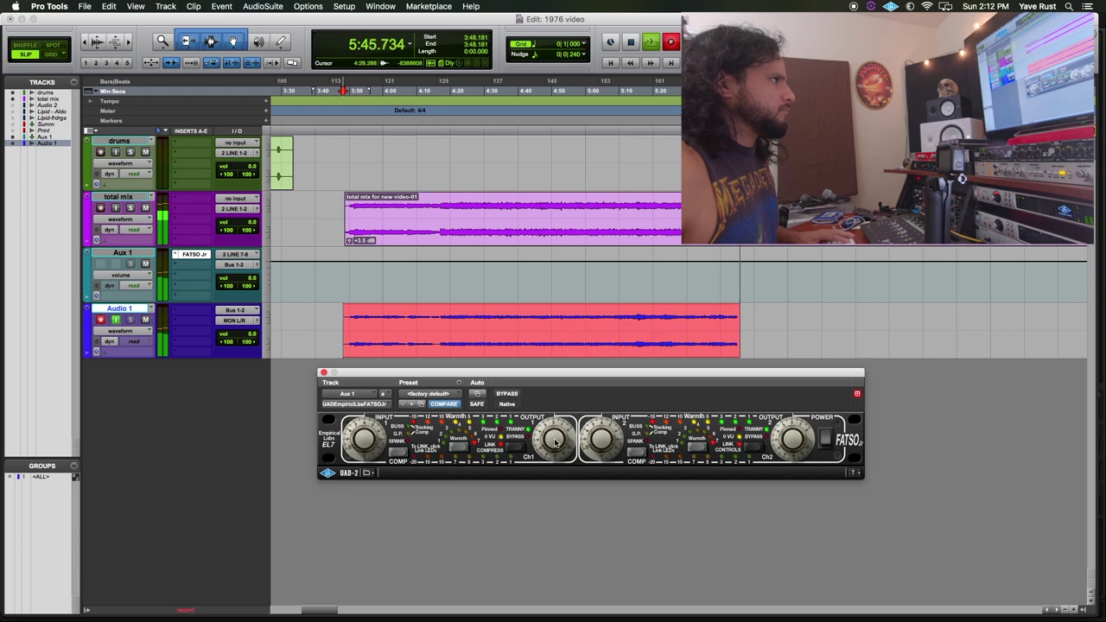
left_click(510, 395)
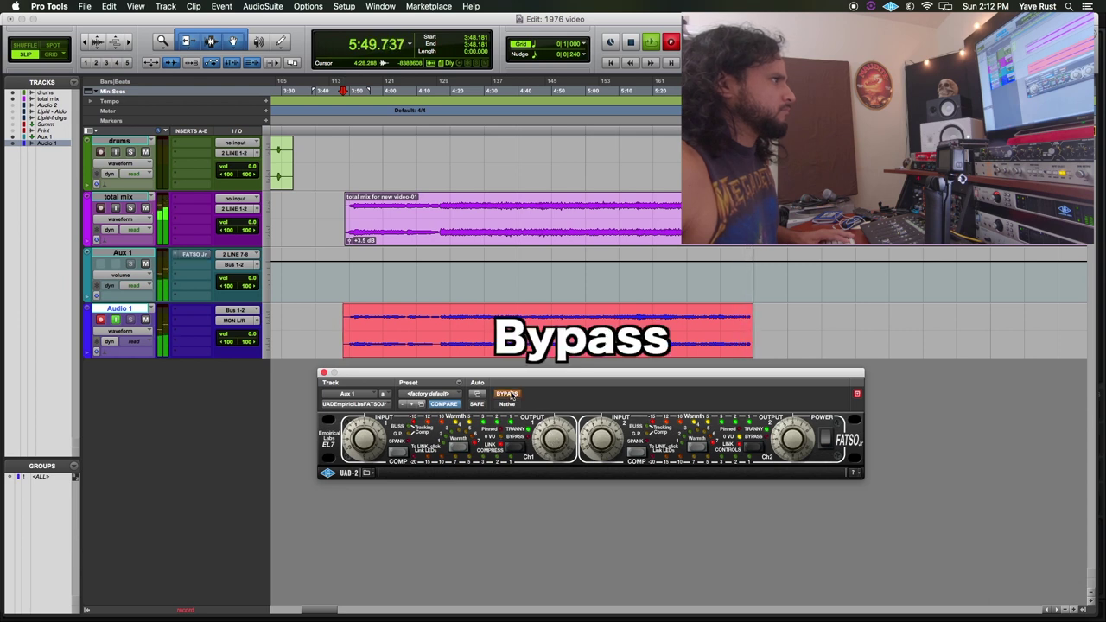
left_click(510, 395)
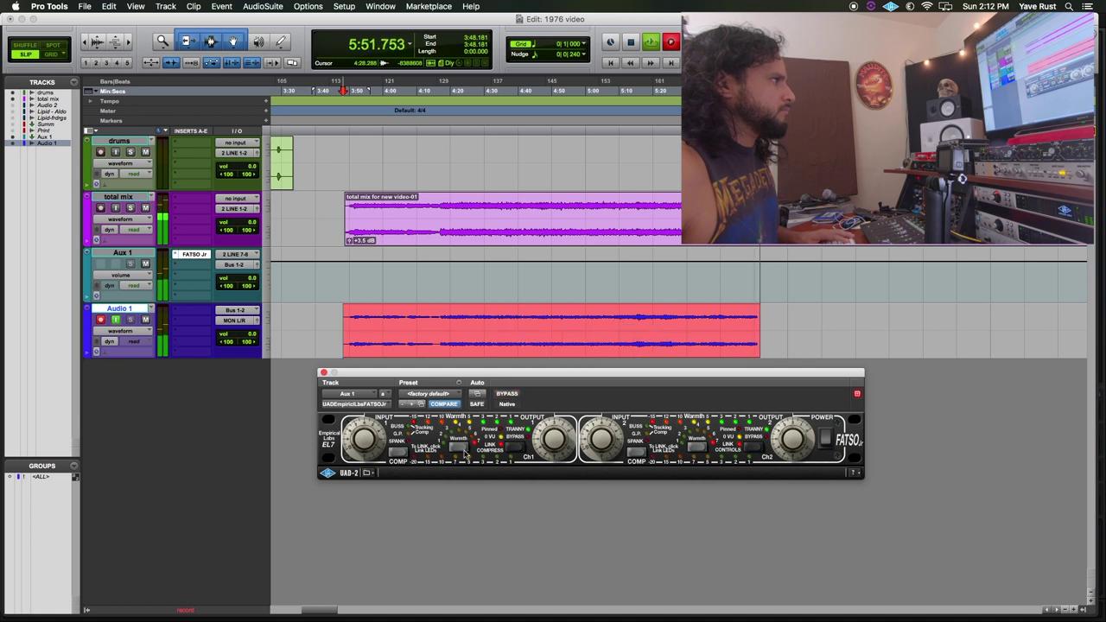
Step: Lower the FATSO Jr's Warmth setting and compare the total mix with the plug-in bypassed and active
left_click(515, 397)
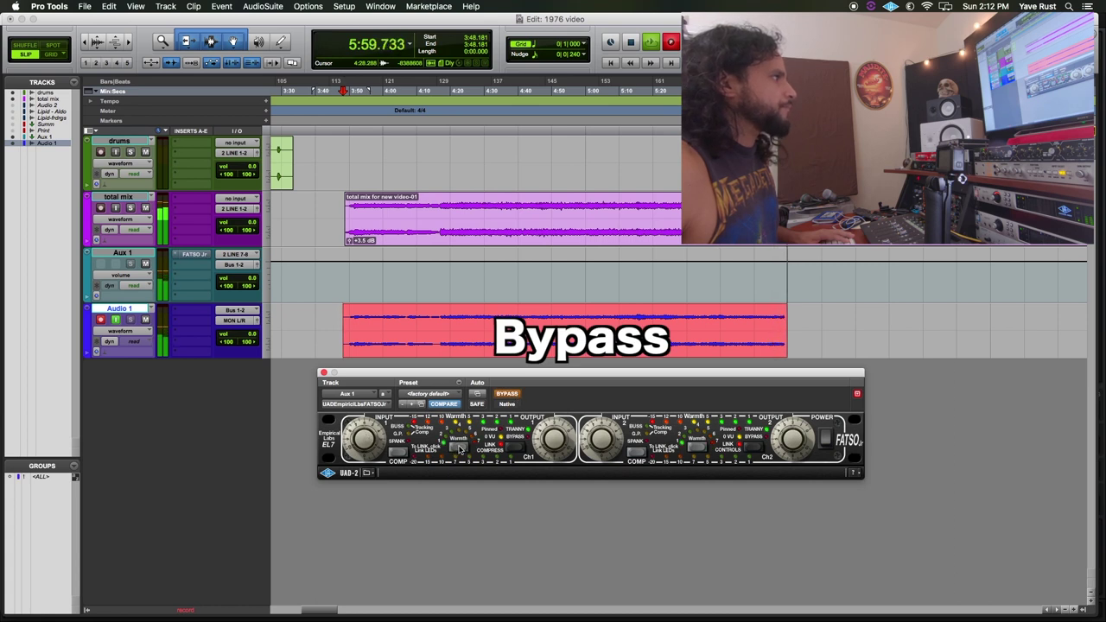
left_click(507, 397)
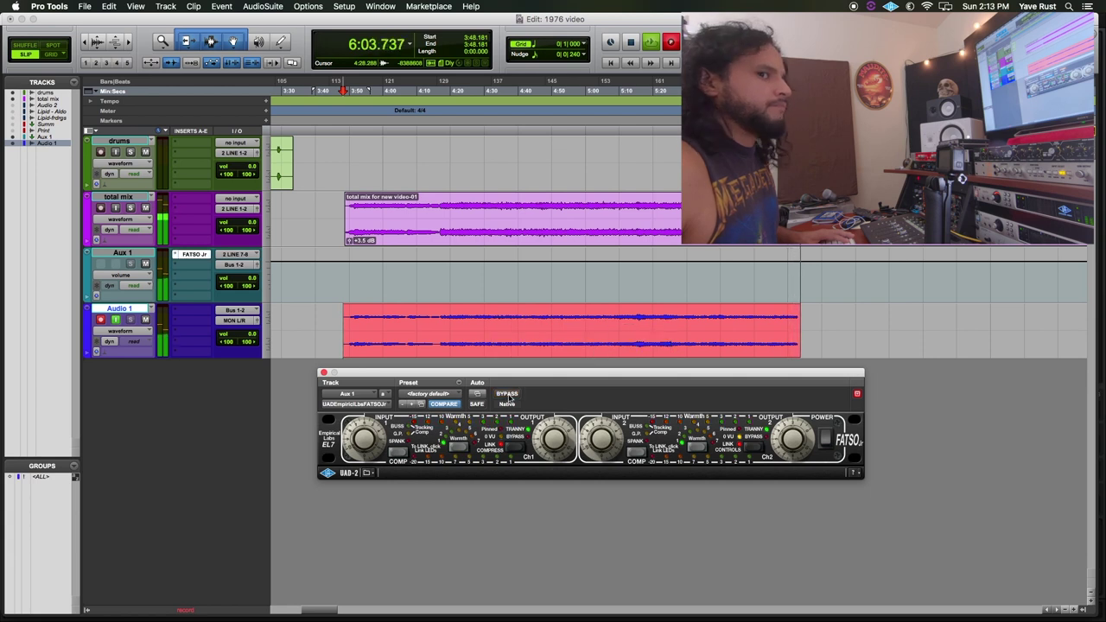
left_click(507, 395)
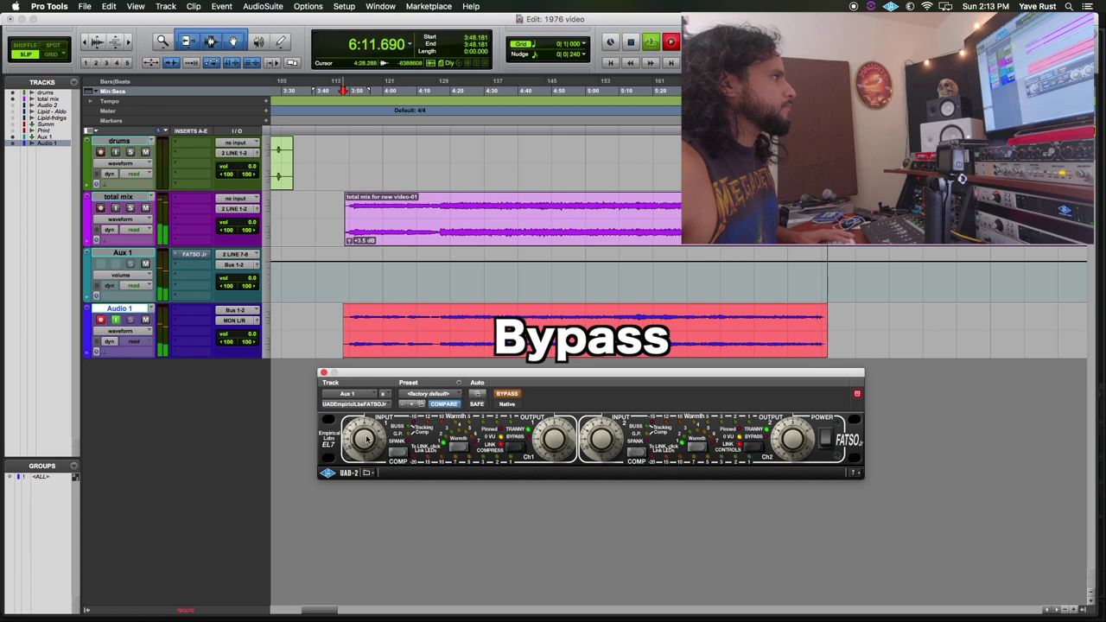
left_click(507, 394)
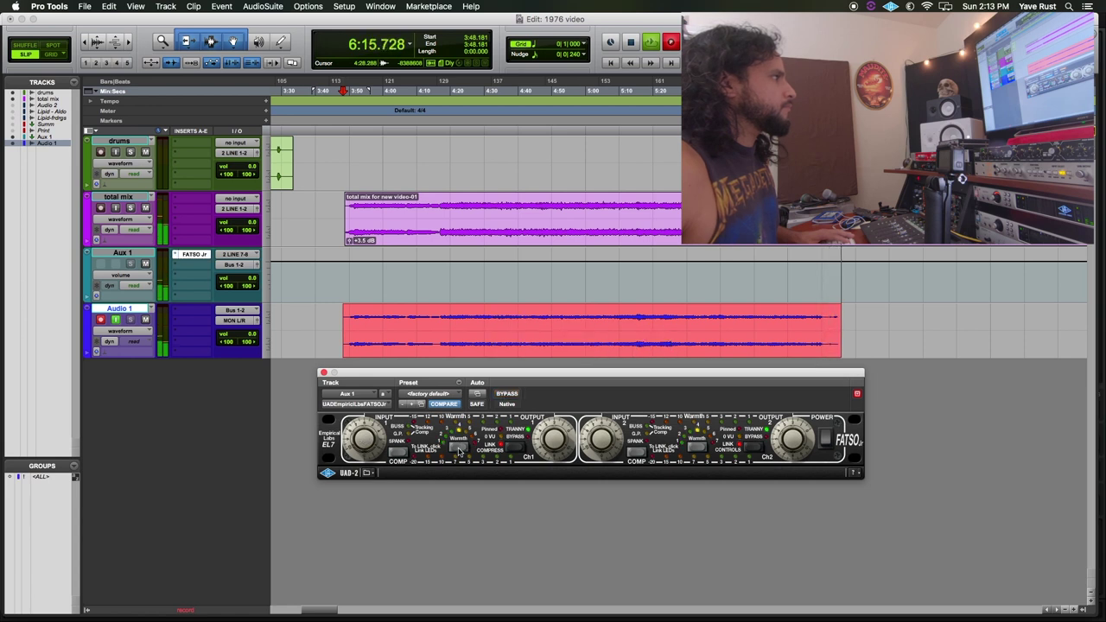
Step: Readjust the FATSO Jr's channel 1 input and output levels while the total mix records
left_click_drag(363, 441, 363, 436)
left_click_drag(553, 443, 554, 436)
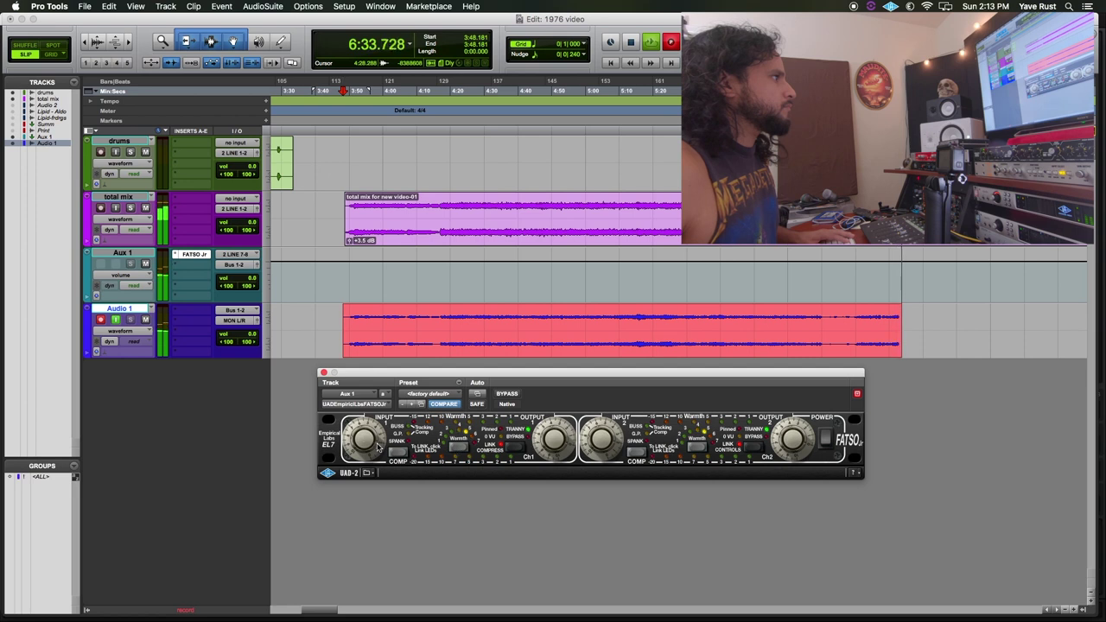
left_click_drag(364, 439, 365, 447)
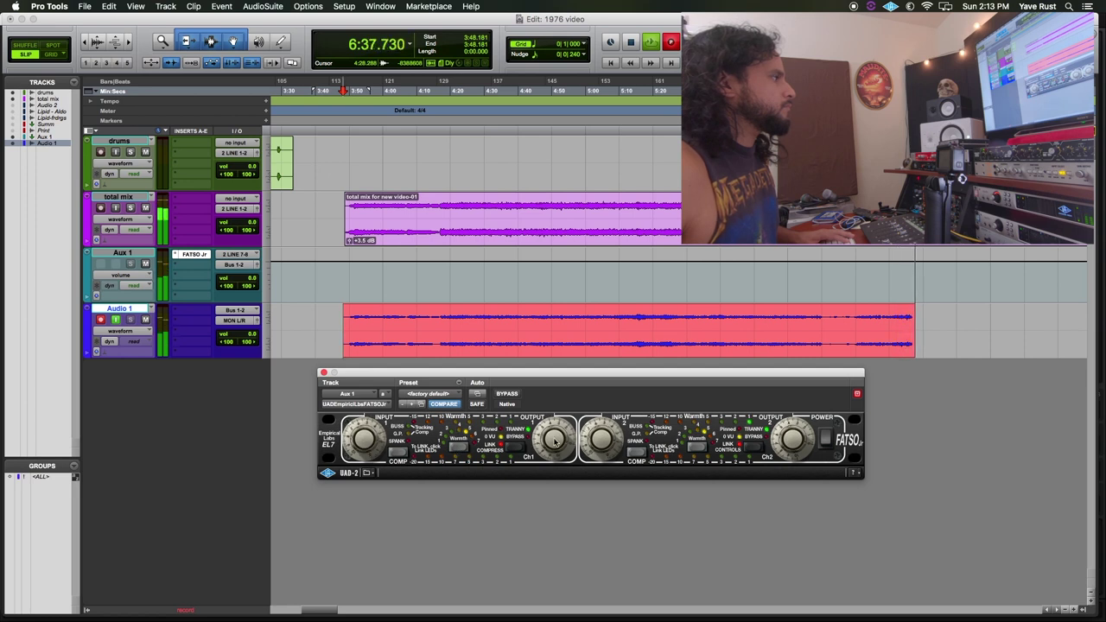
Step: Compare the total mix through the readjusted FATSO Jr with the bypassed signal several times, and stop recording
left_click(507, 394)
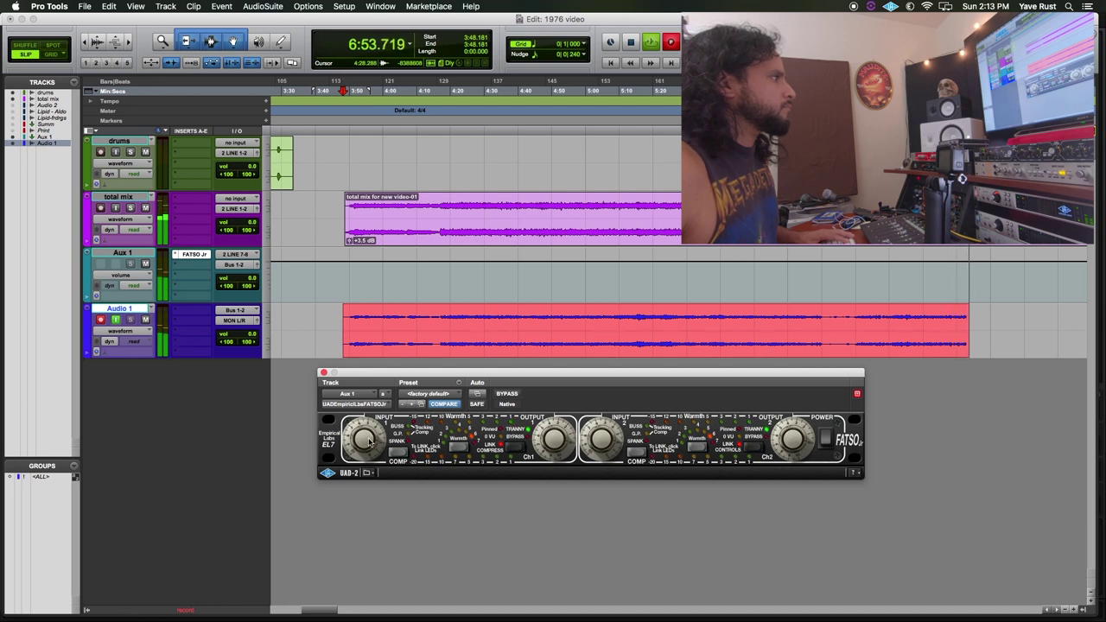
left_click(507, 395)
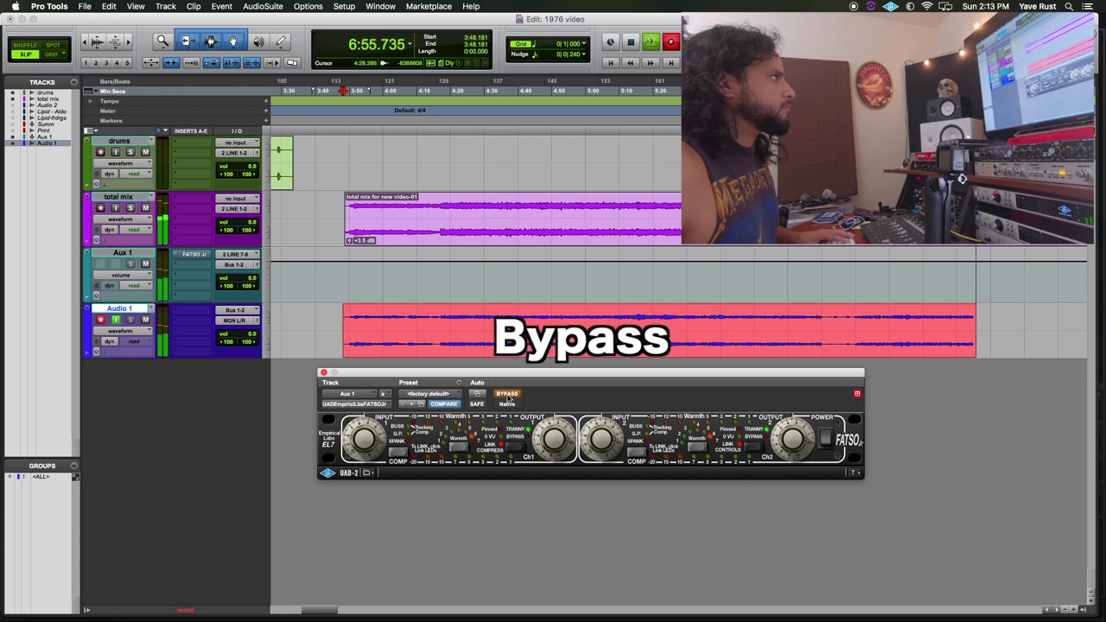
left_click(507, 395)
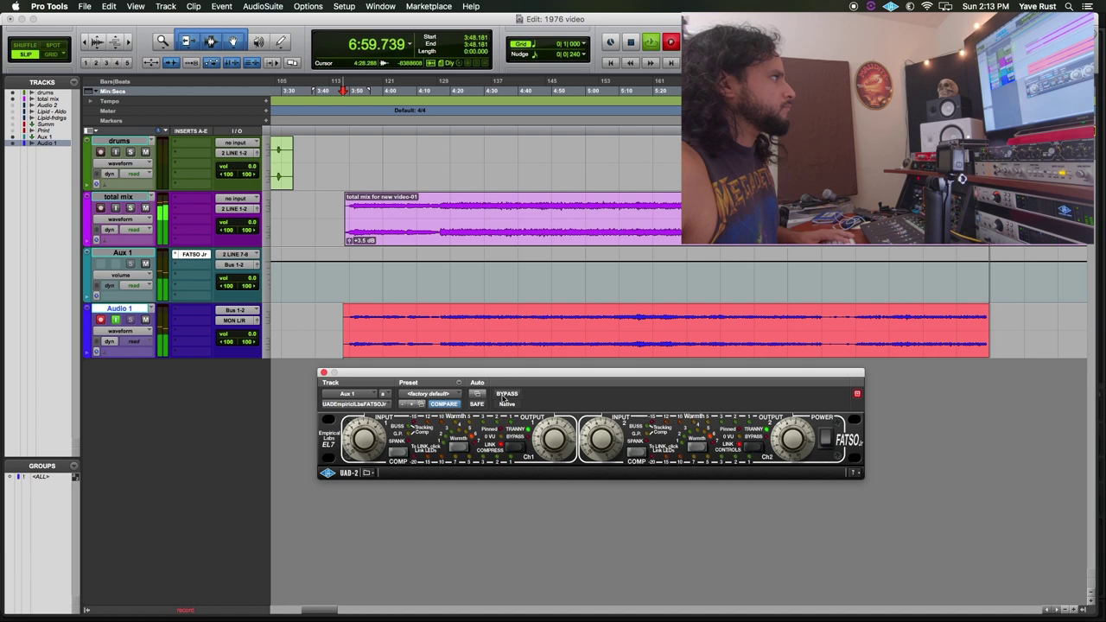
left_click(507, 395)
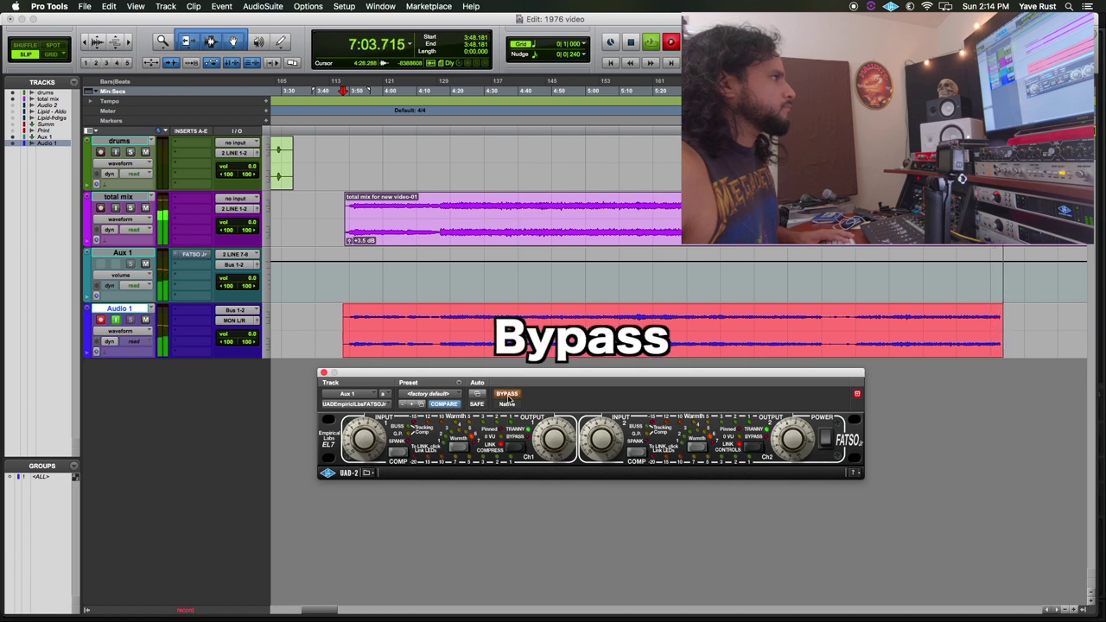
left_click(507, 395)
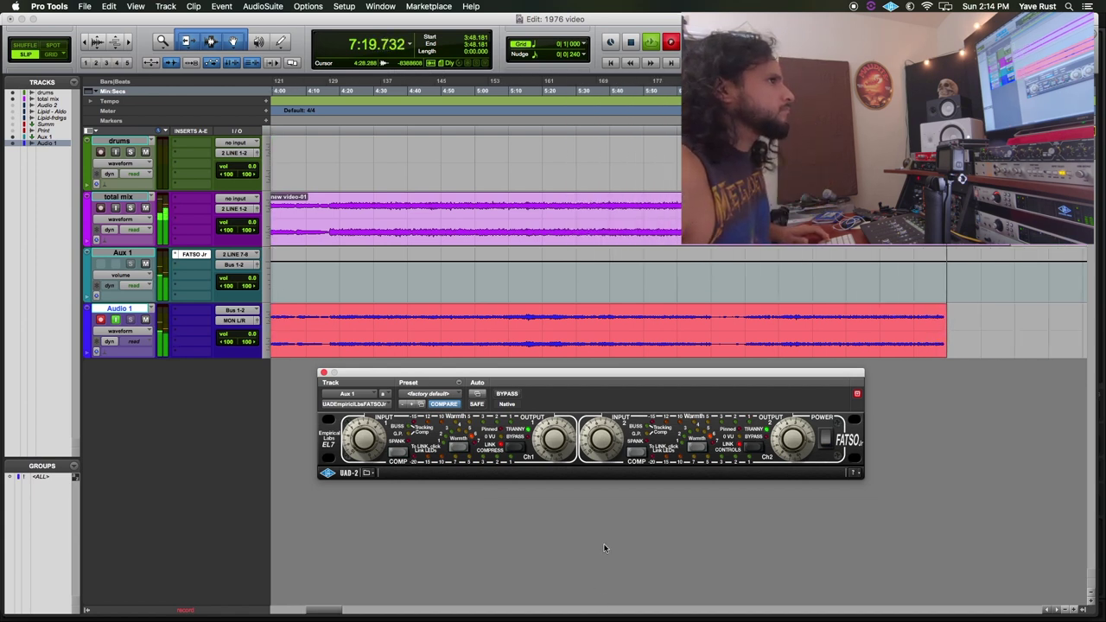
left_click(507, 394)
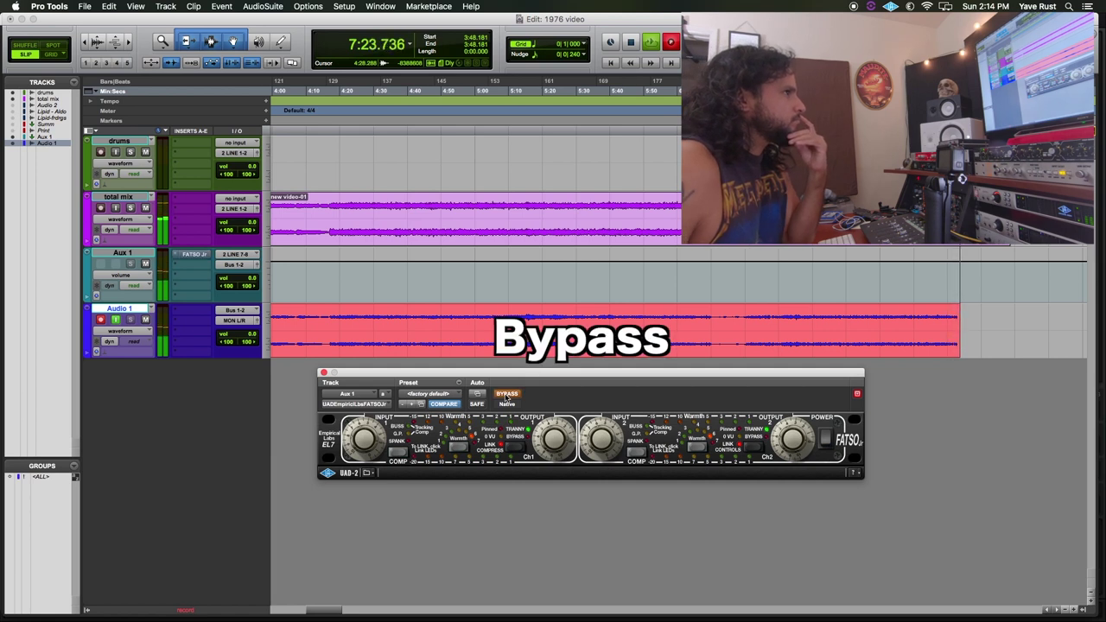
left_click(508, 395)
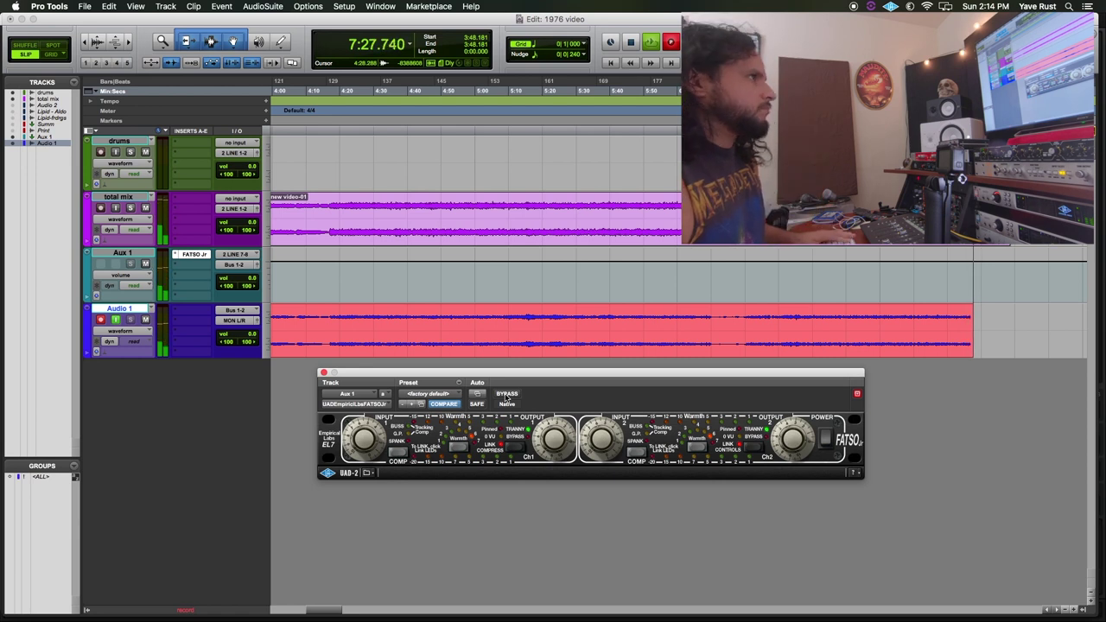
key("space")
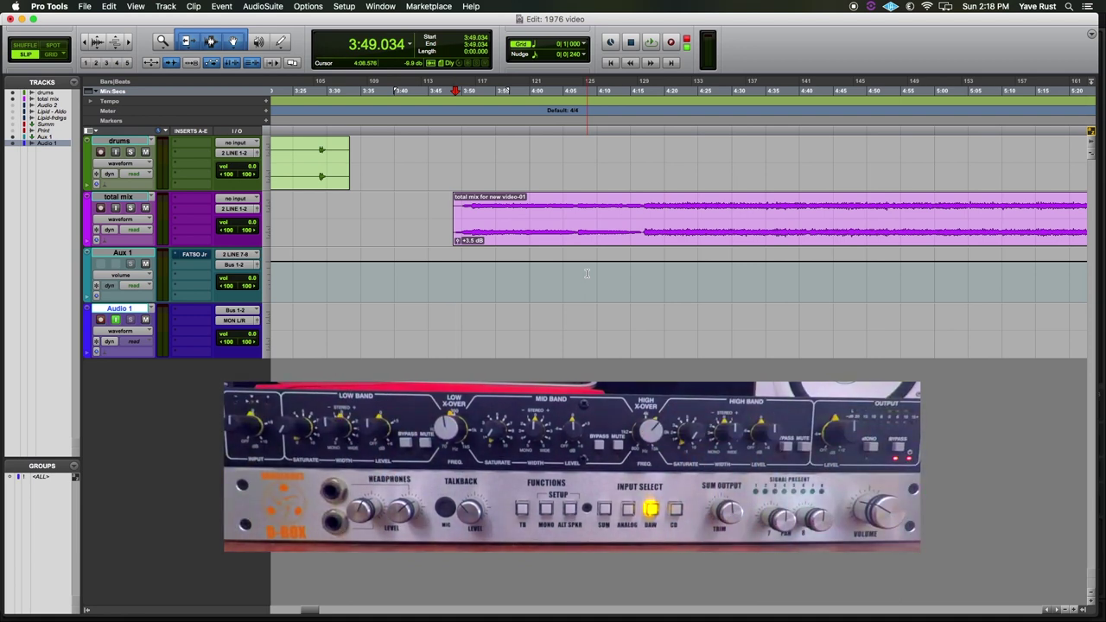
Step: Record the total mix onto Audio 1 from 3:49.034 to about 7:37 and discard the take
key("super+space")
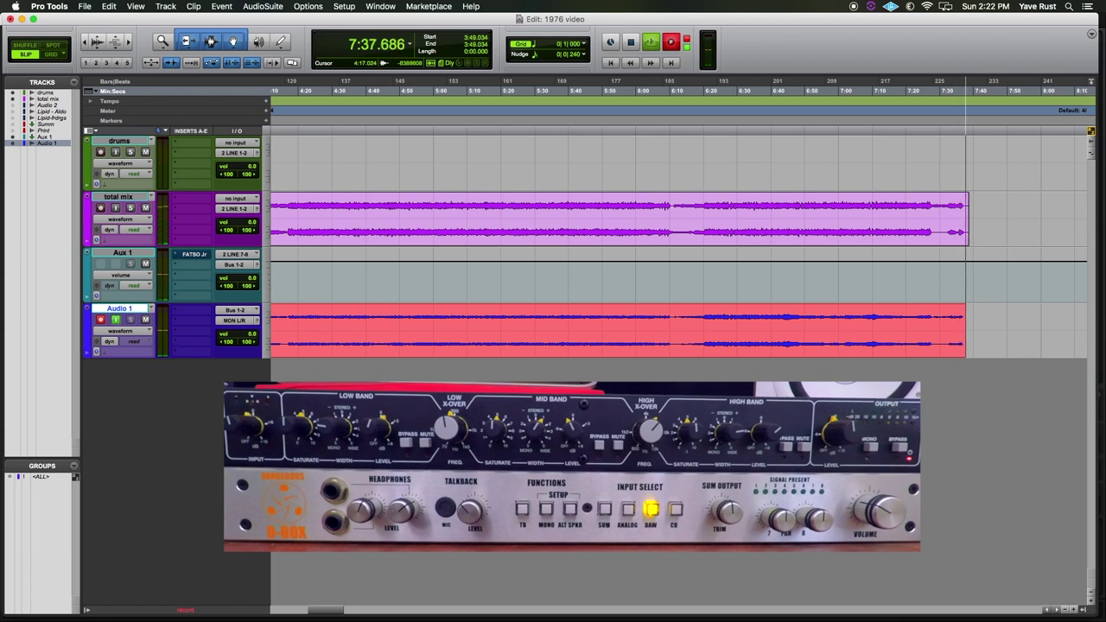
key("super+period")
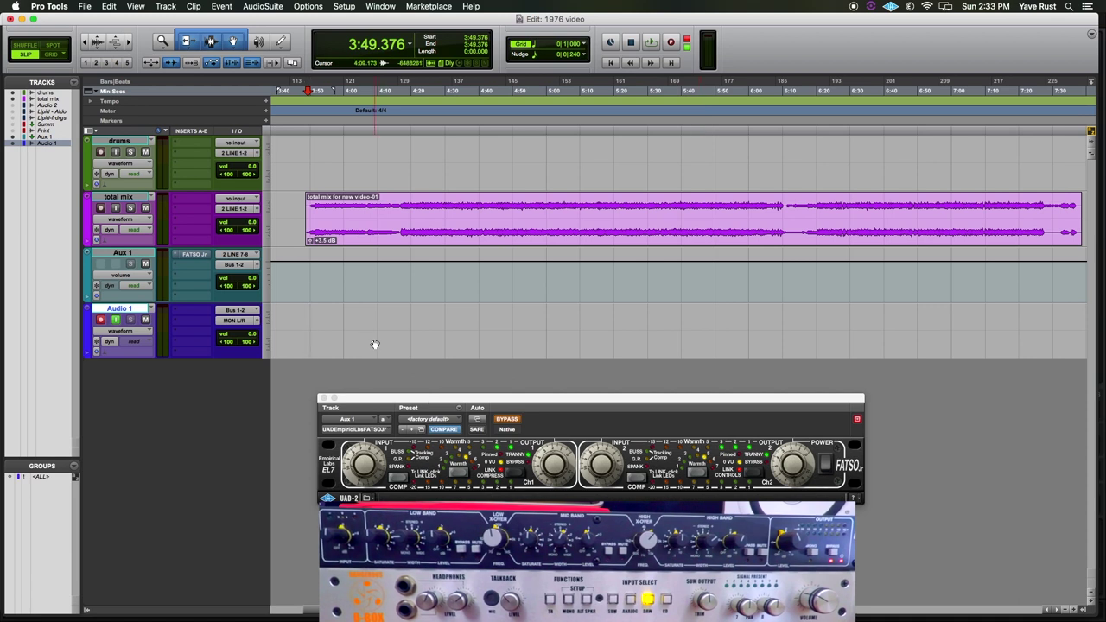
Step: Record the total mix onto Audio 1 from 3:49.376, alternating the FATSO Jr between active and bypassed until about 4:45
key("super+space")
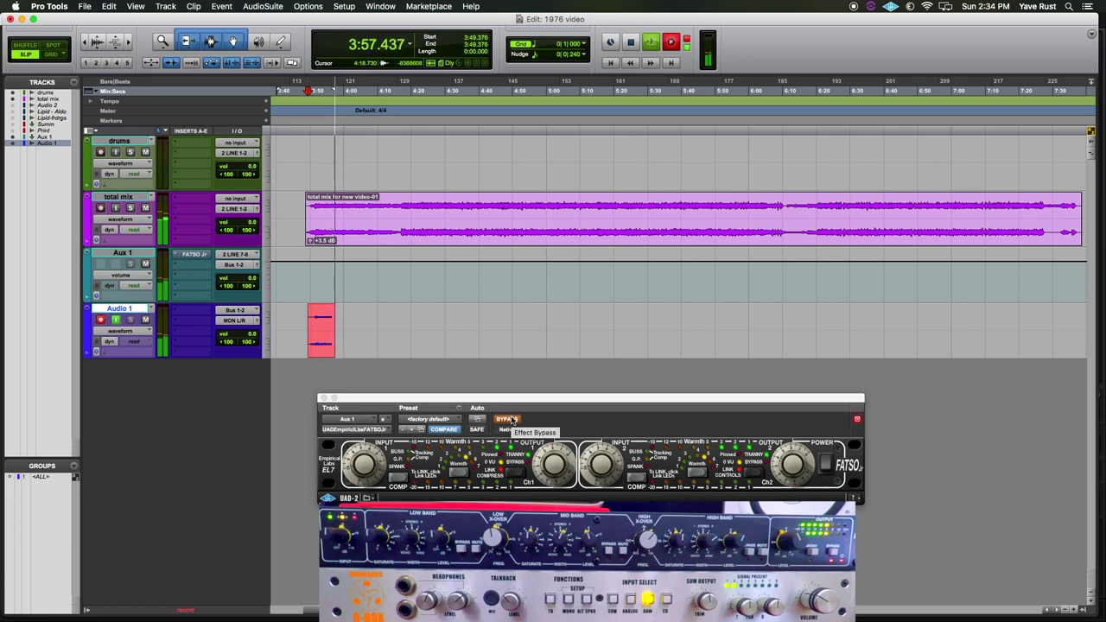
left_click(510, 419)
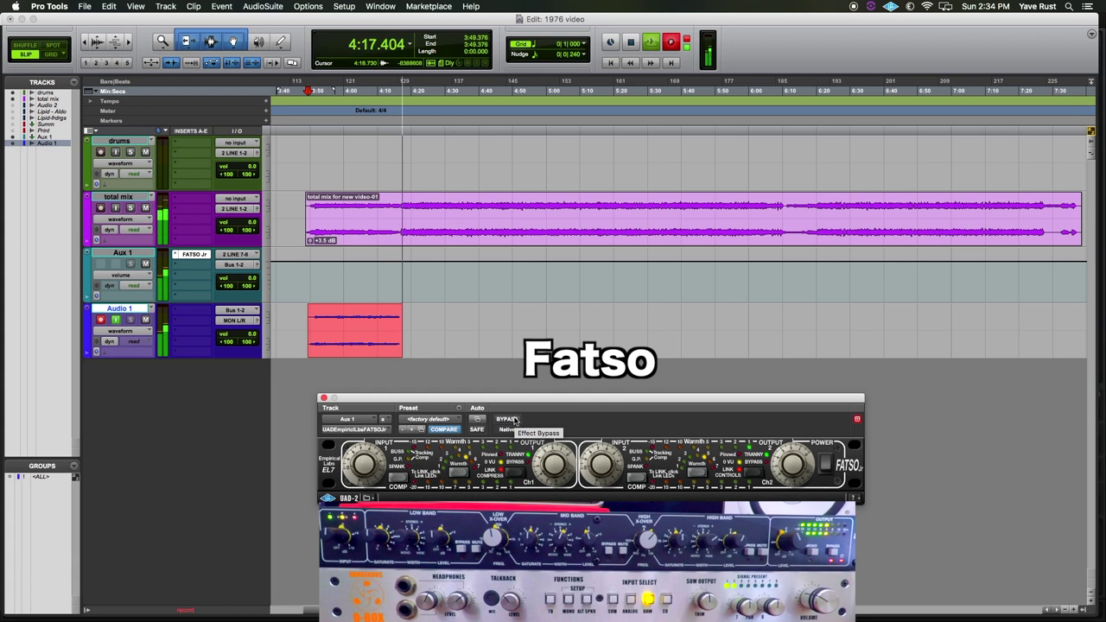
left_click(513, 420)
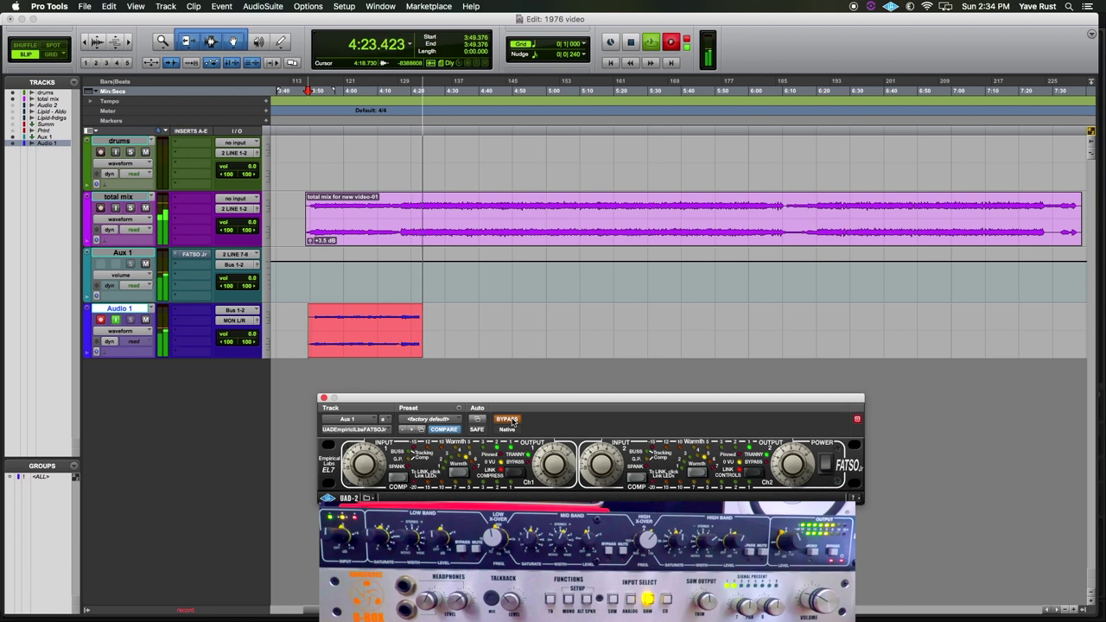
left_click(512, 421)
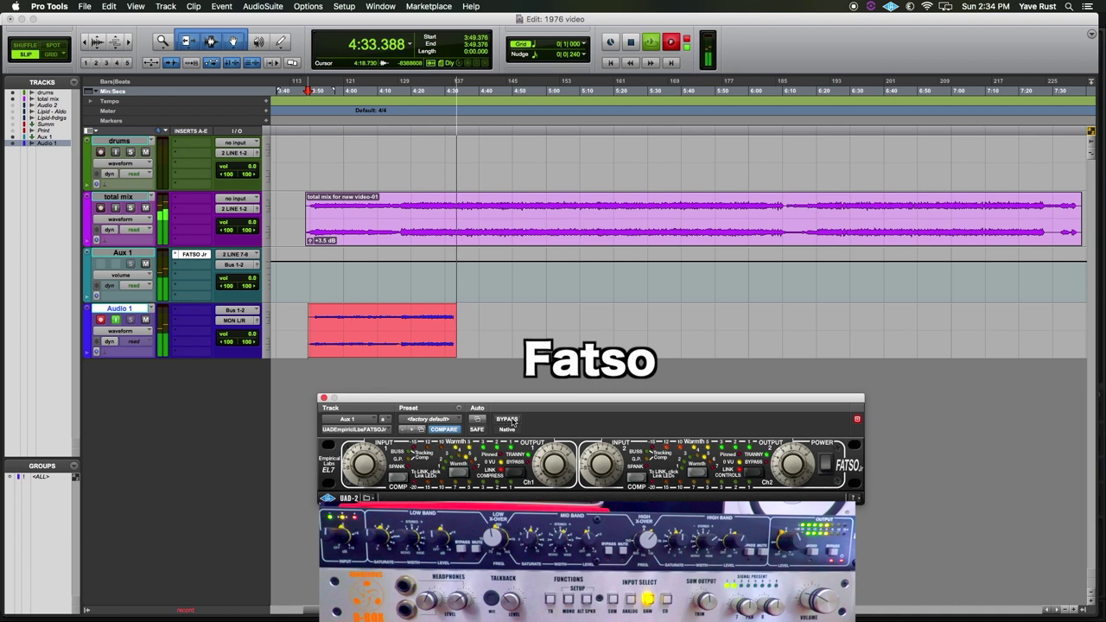
left_click(509, 420)
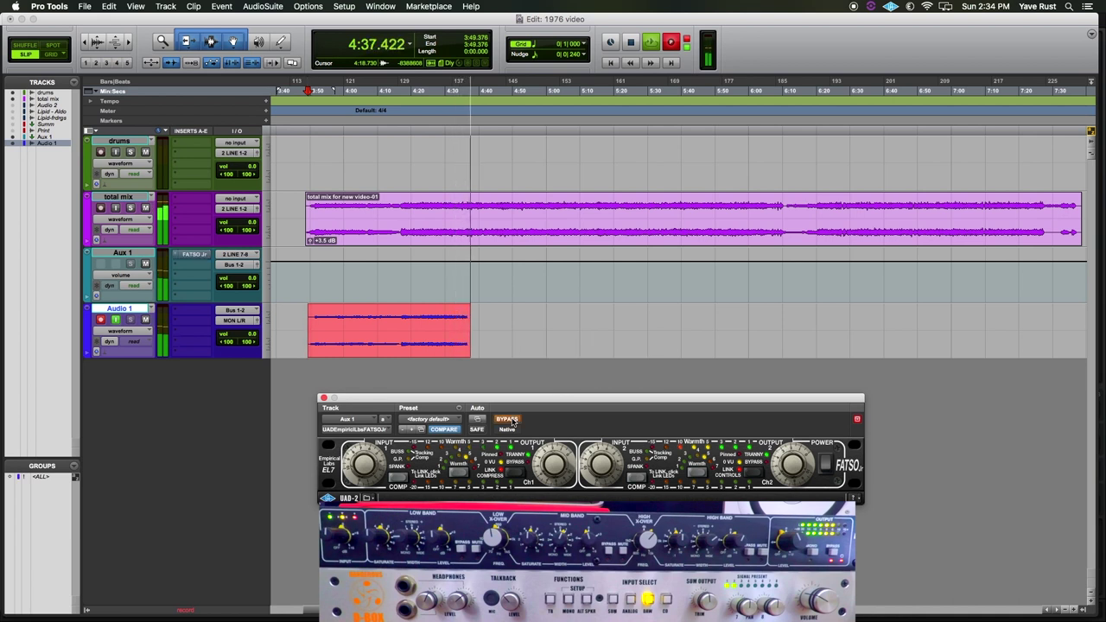
left_click(508, 420)
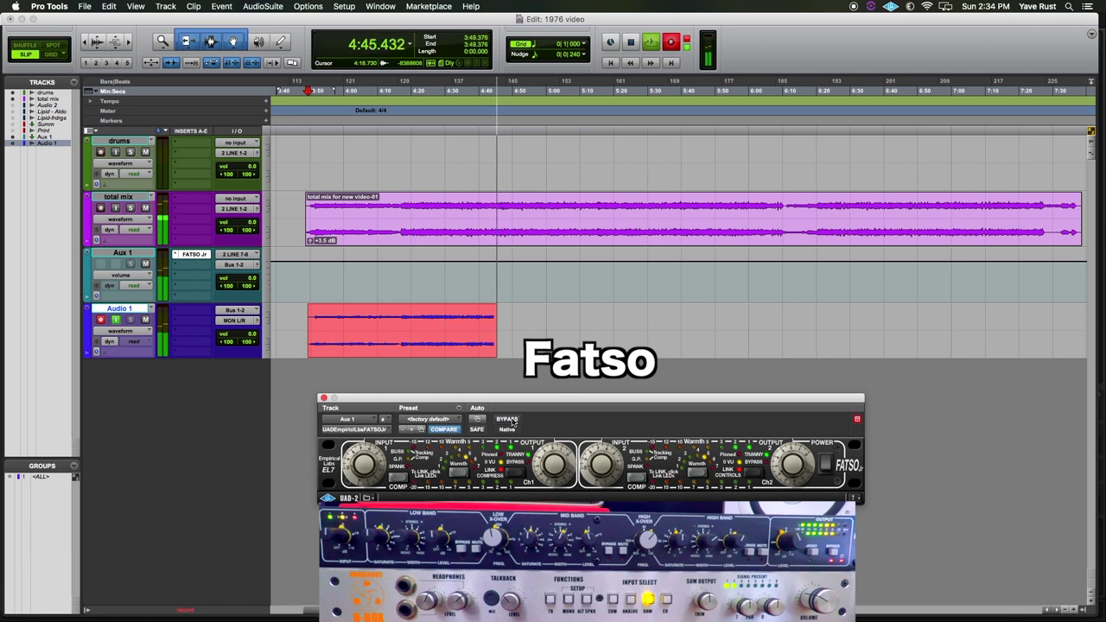
Step: Continue switching the FATSO Jr in and out against the Drawmer 1976, leave it bypassed, and stop recording at about 6:13
left_click(508, 419)
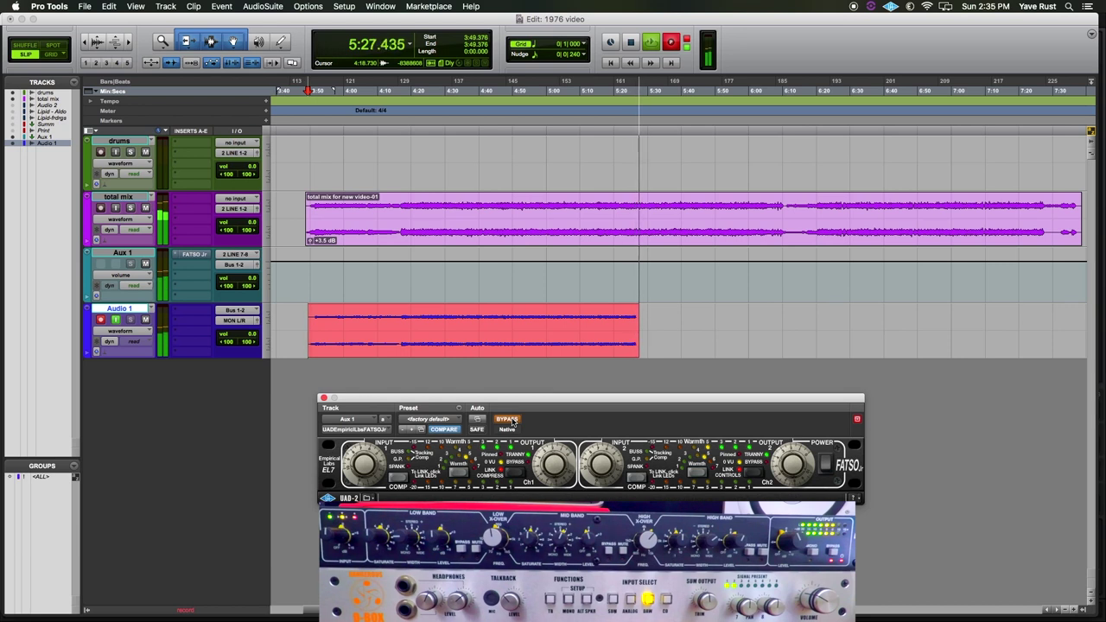
left_click(507, 419)
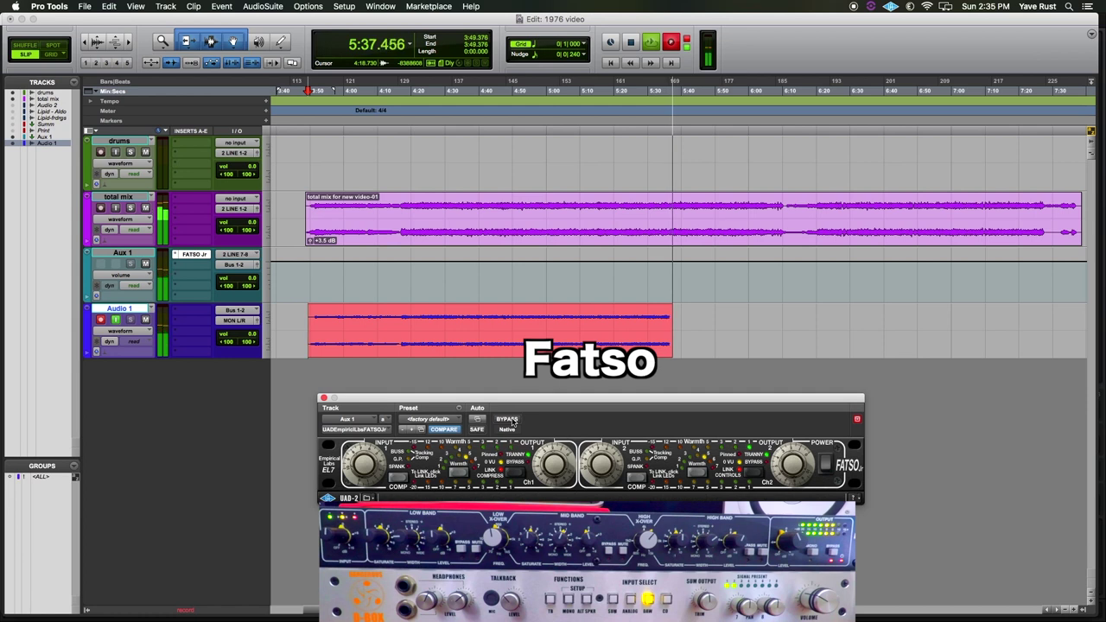
left_click(508, 420)
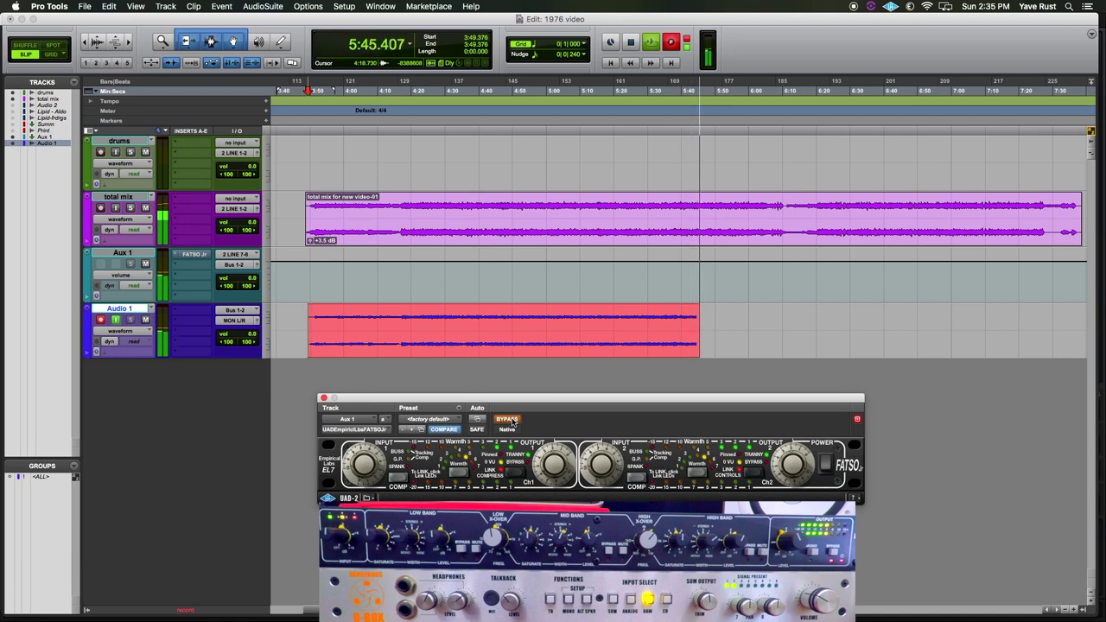
left_click(507, 420)
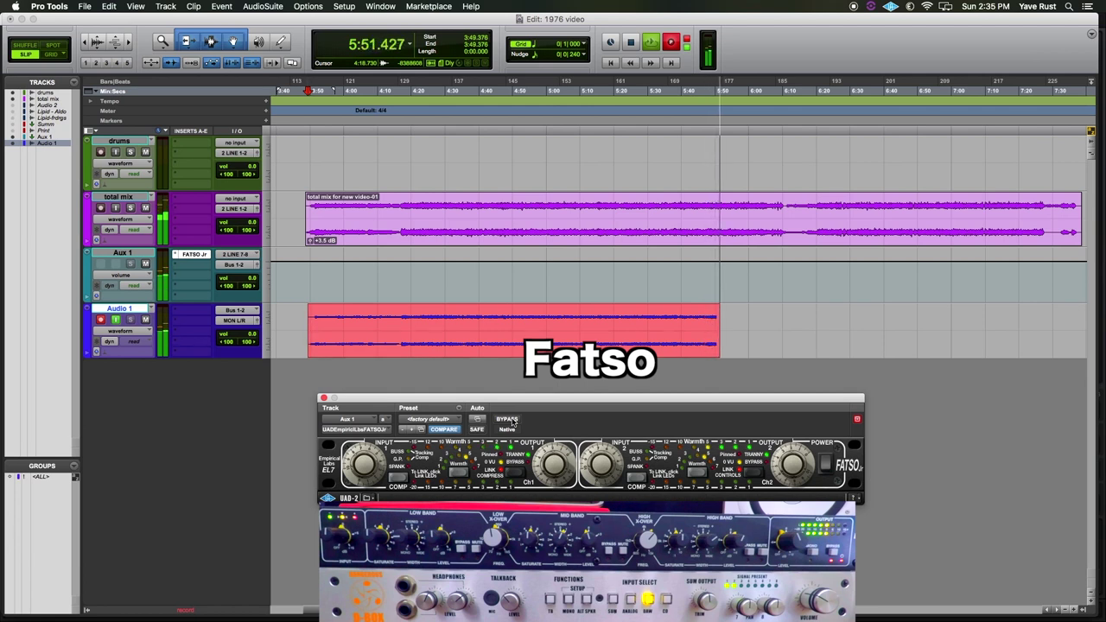
left_click(508, 420)
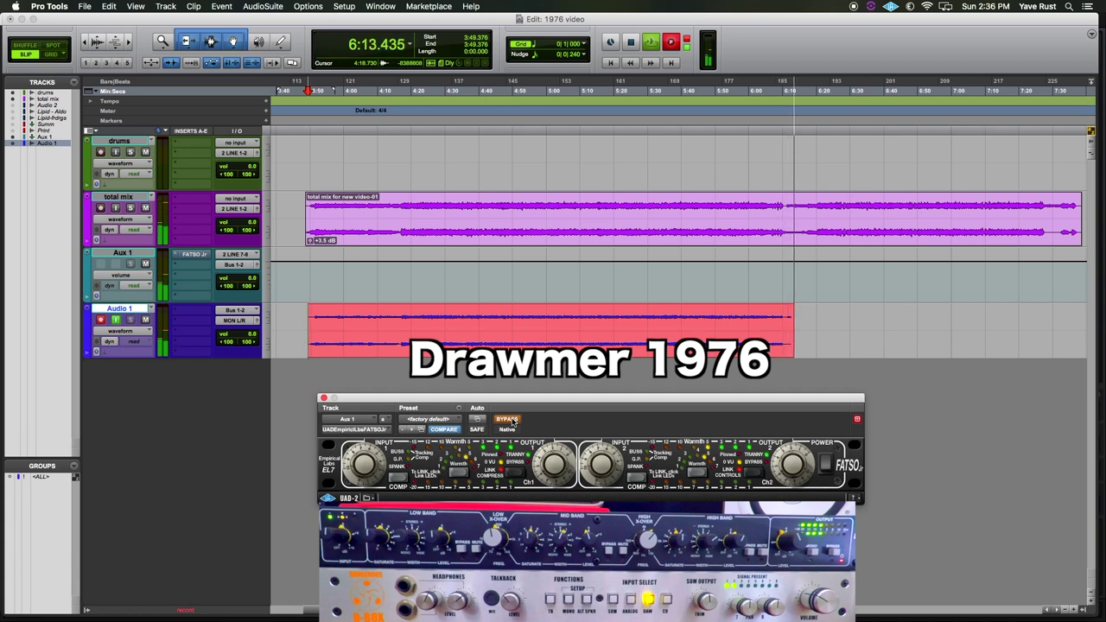
key("space")
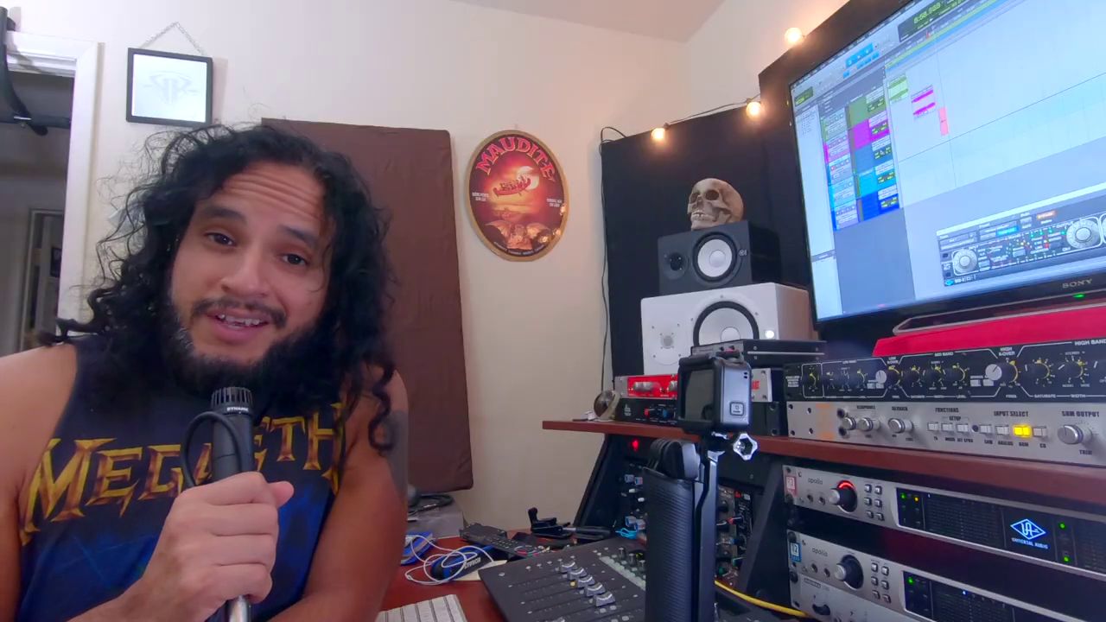